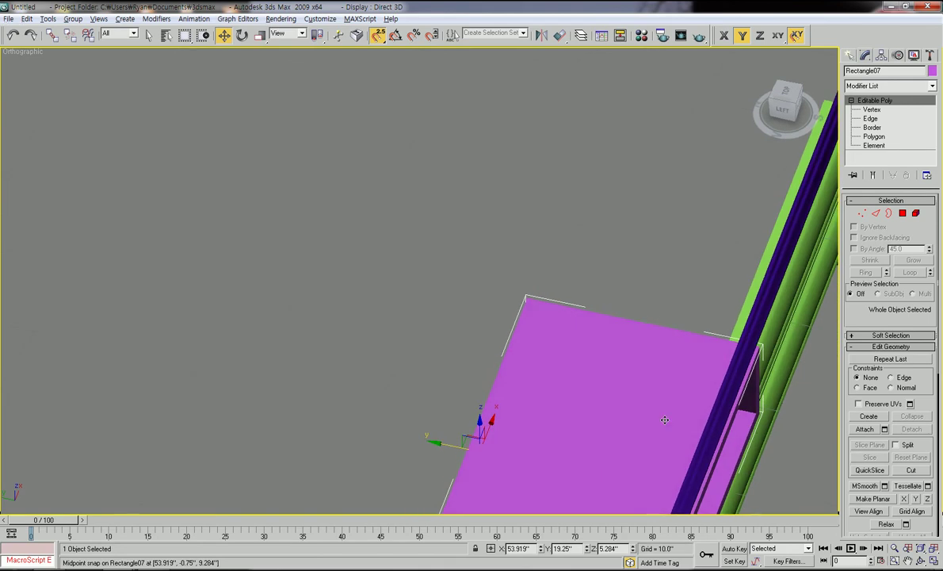
Step: Move the purple box slightly backward along the Y axis to about 19.95 inches, working from the top view
key(t)
key(z)
scroll(604, 374, down, 3)
key(F3)
middle_drag(565, 359, 634, 378)
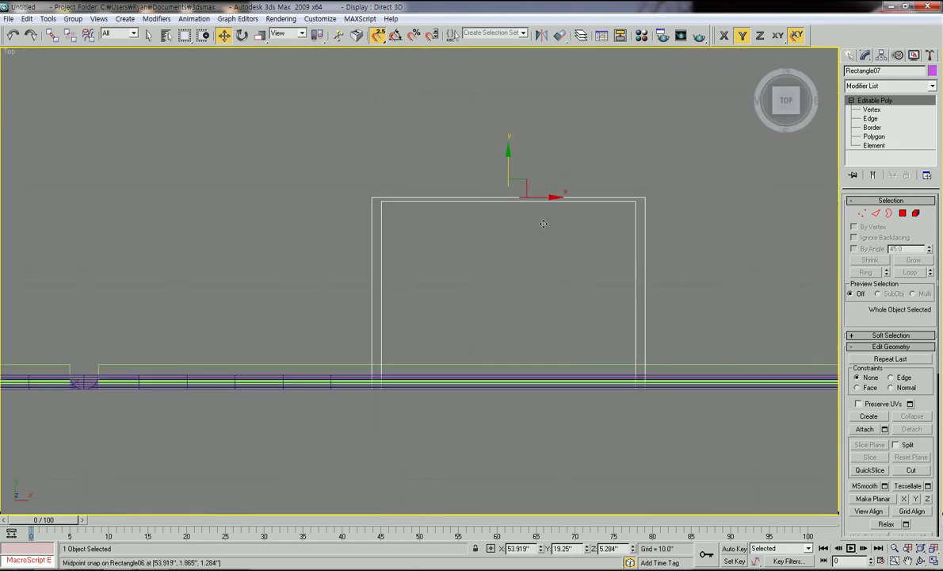
drag(507, 169, 511, 163)
alt+middle_drag(511, 163, 503, 235)
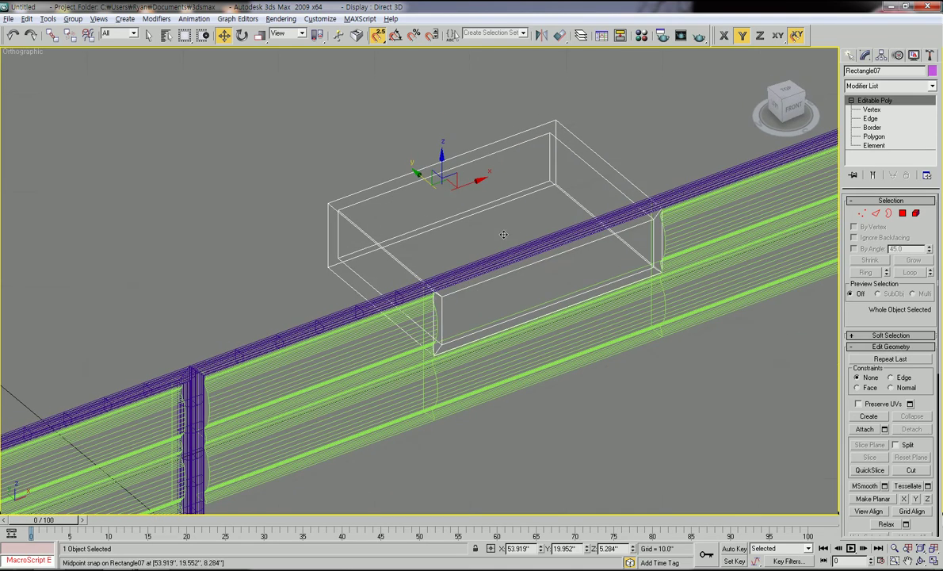
Step: Deselect the box and examine its fit in the opening of the moulded front frame, shaded and from several angles
click(664, 416)
key(F3)
mouse_move(665, 408)
alt+middle_down()
mouse_move(590, 385)
mouse_move(581, 358)
mouse_move(533, 353)
mouse_move(564, 353)
alt+middle_up()
scroll(514, 406, down, 3)
alt+middle_drag(513, 406, 530, 415)
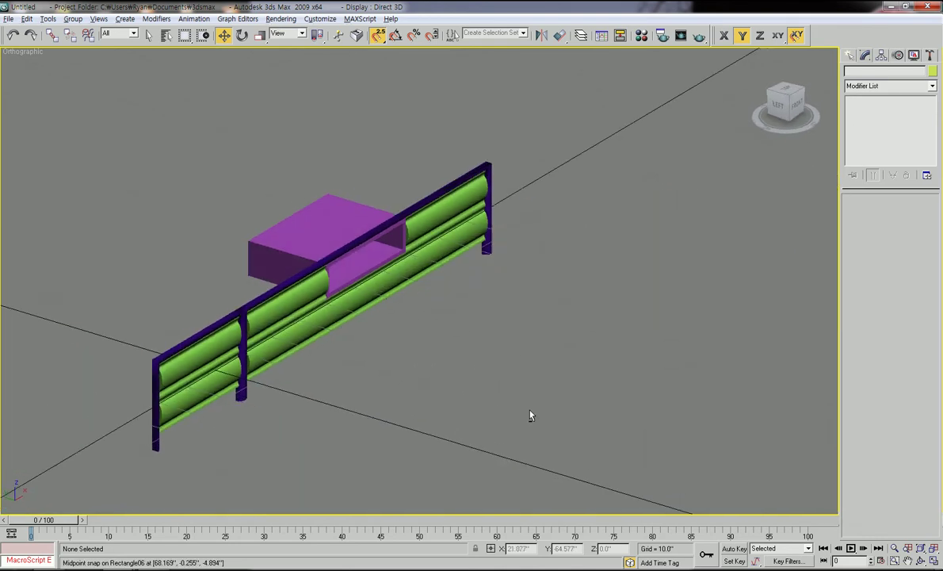
middle_drag(471, 399, 564, 382)
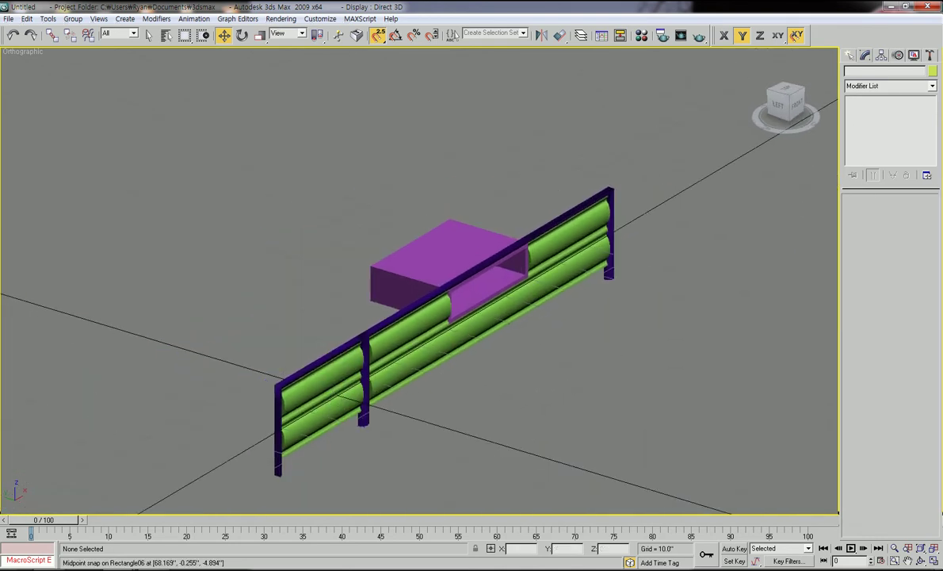
scroll(657, 286, up, 3)
alt+middle_drag(664, 282, 646, 295)
scroll(633, 309, down, 3)
middle_drag(559, 309, 566, 331)
scroll(554, 330, up, 3)
middle_drag(475, 353, 450, 345)
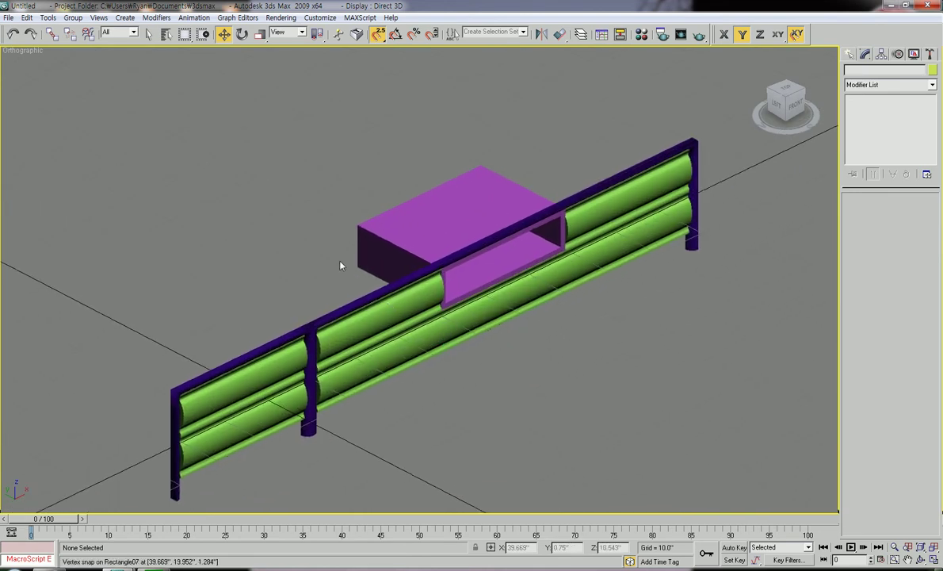
Step: Draw a flat rectangle about 119.9 inches wide in the wireframe top view, spanning the frame's rear edge from end to end
middle_drag(391, 397, 362, 388)
key(t)
mouse_move(267, 373)
middle_down()
mouse_move(343, 379)
mouse_move(302, 373)
middle_up()
key(F3)
scroll(301, 374, up, 2)
scroll(301, 374, down, 2)
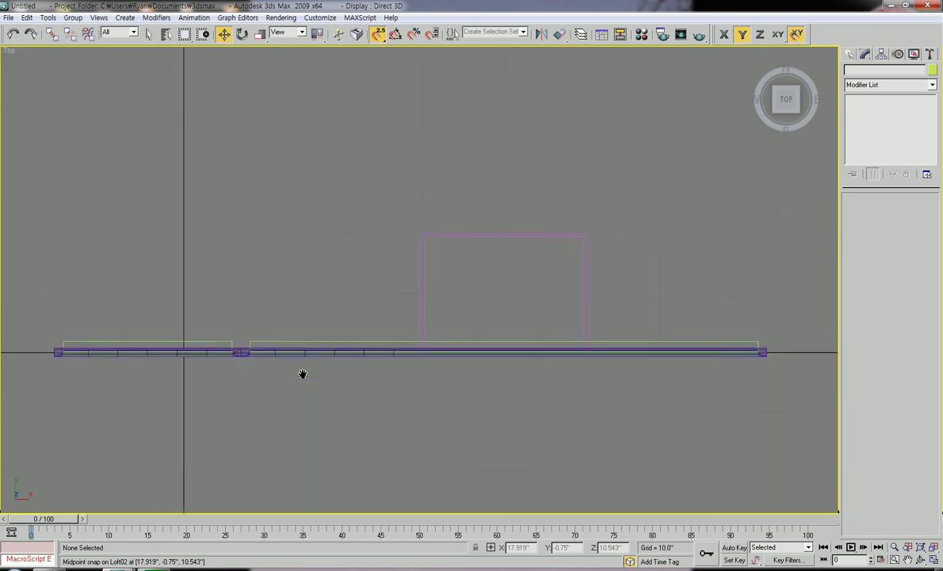
click(850, 54)
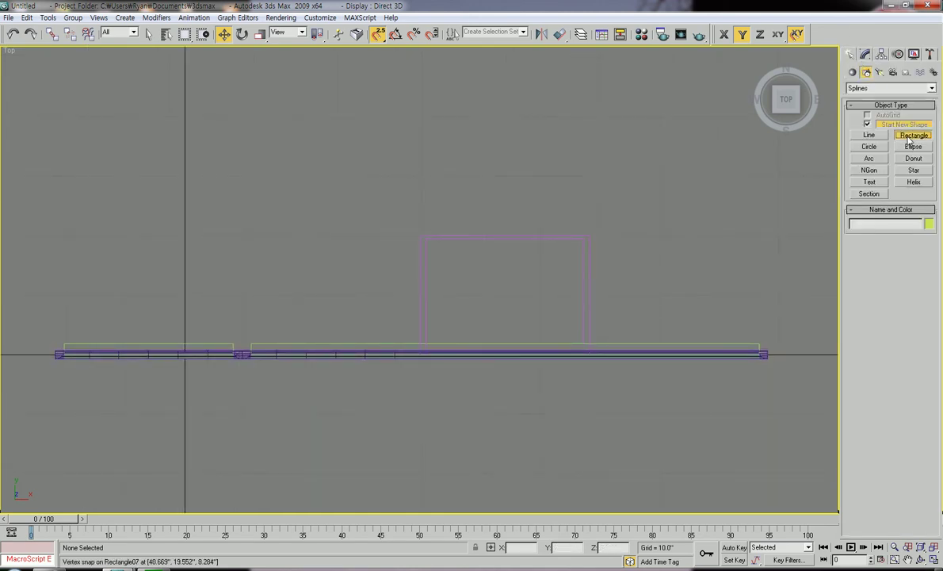
click(911, 136)
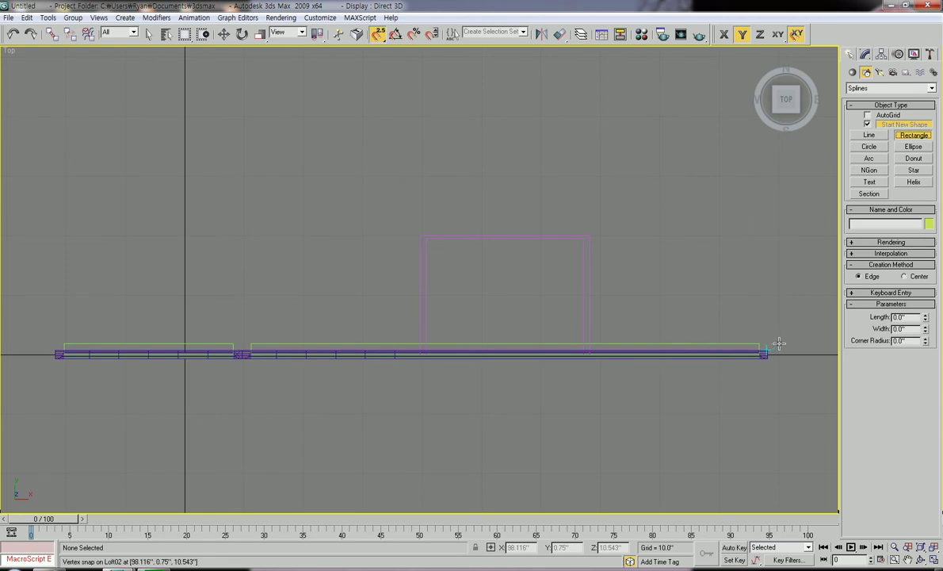
drag(774, 347, 55, 349)
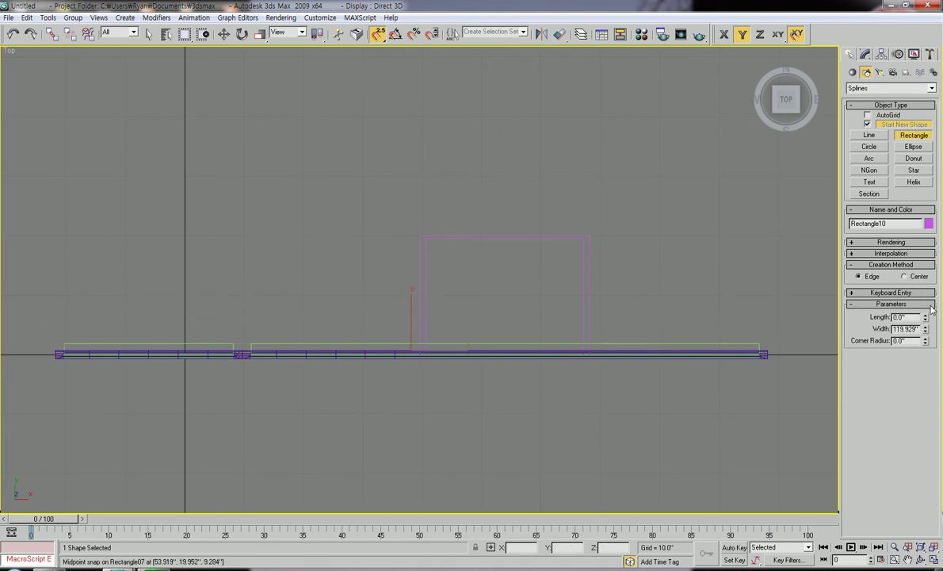
Step: Set the rectangle's length to 22 inches and move it backward so its front edge meets the frame's rear face
drag(926, 318, 680, 108)
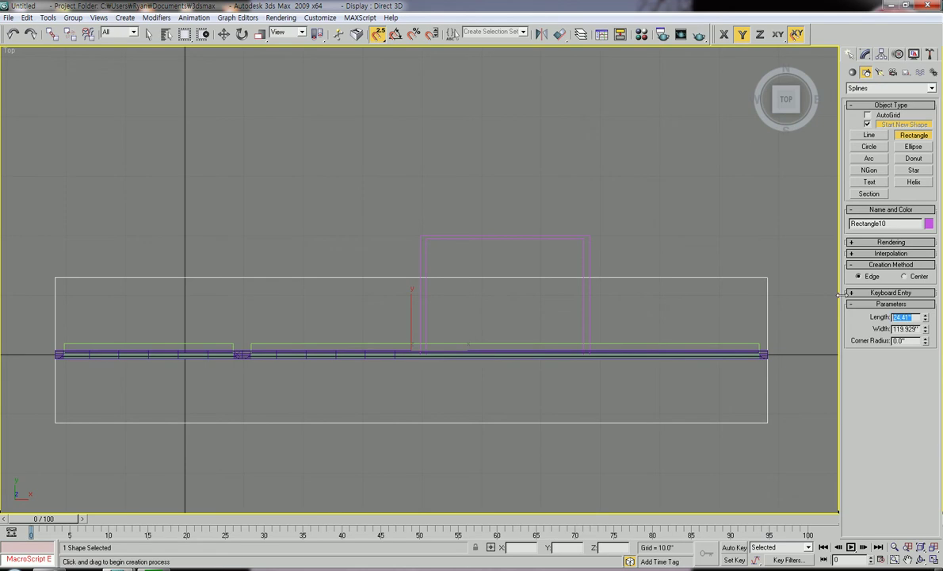
key(Return)
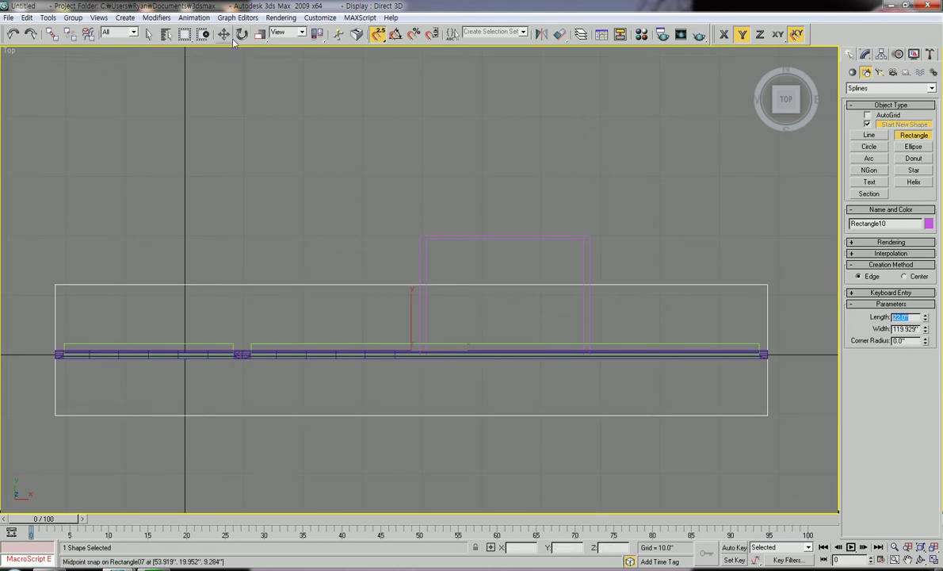
click(224, 34)
drag(409, 313, 767, 346)
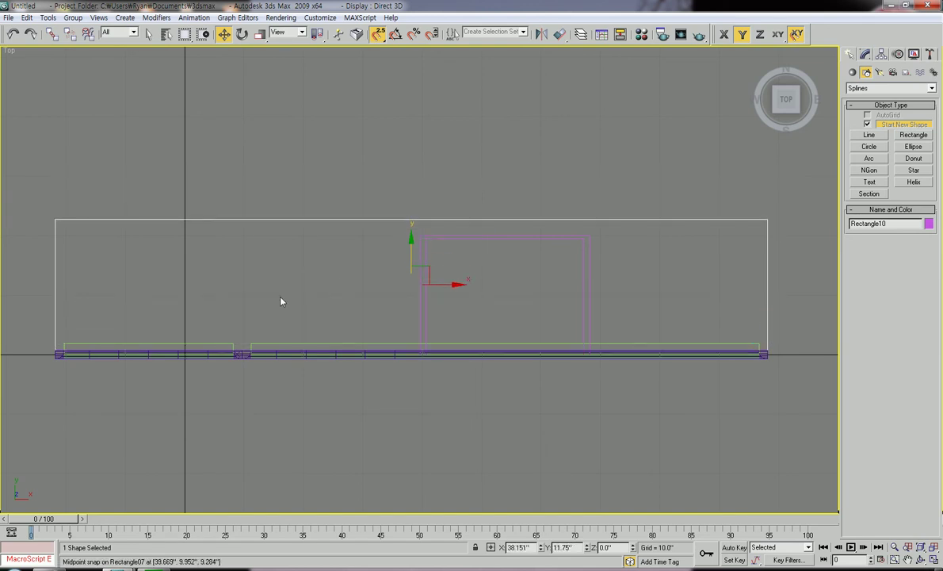
Step: Extrude the rectangle by 1 inch to form a thin horizontal panel, working from the left view
alt+middle_drag(218, 314, 467, 260)
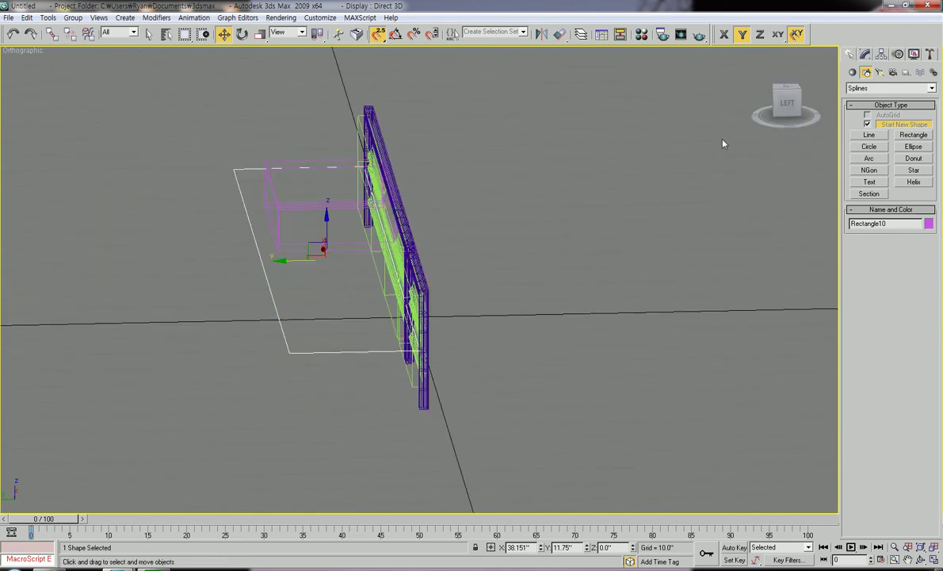
click(789, 104)
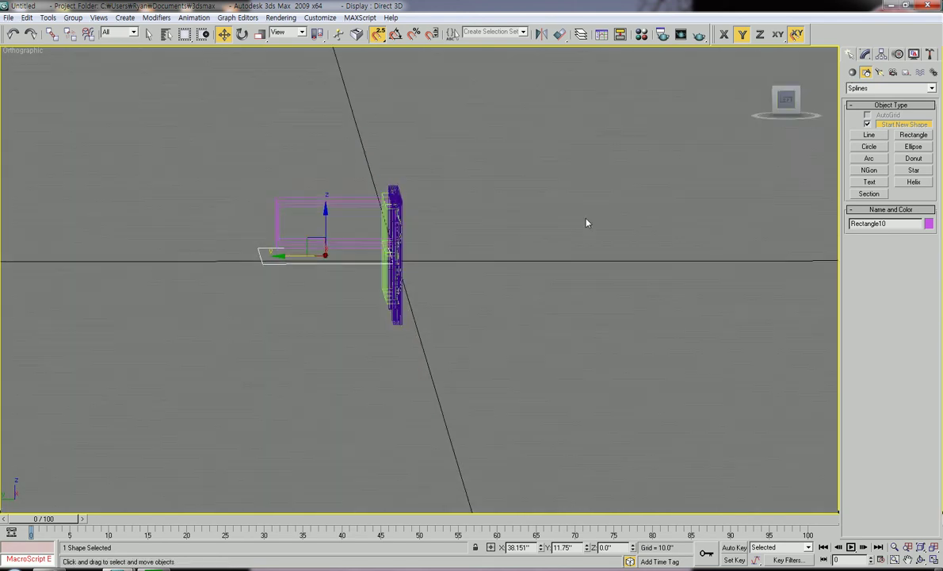
scroll(507, 273, up, 3)
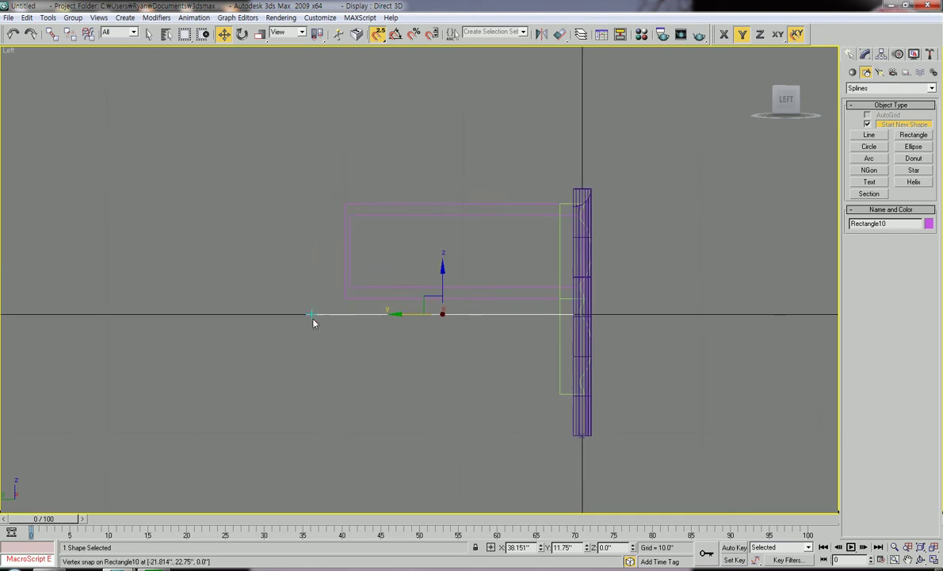
middle_drag(501, 311, 501, 331)
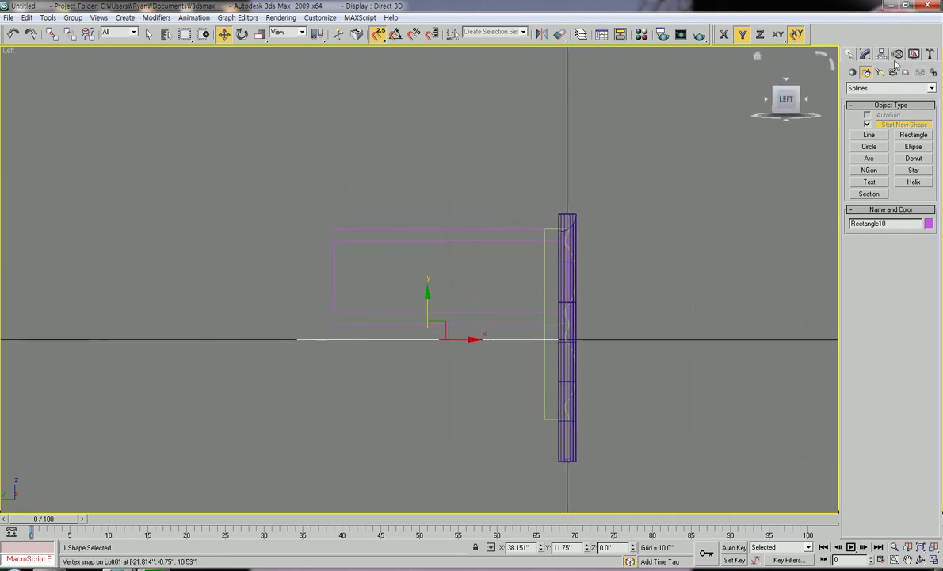
click(865, 55)
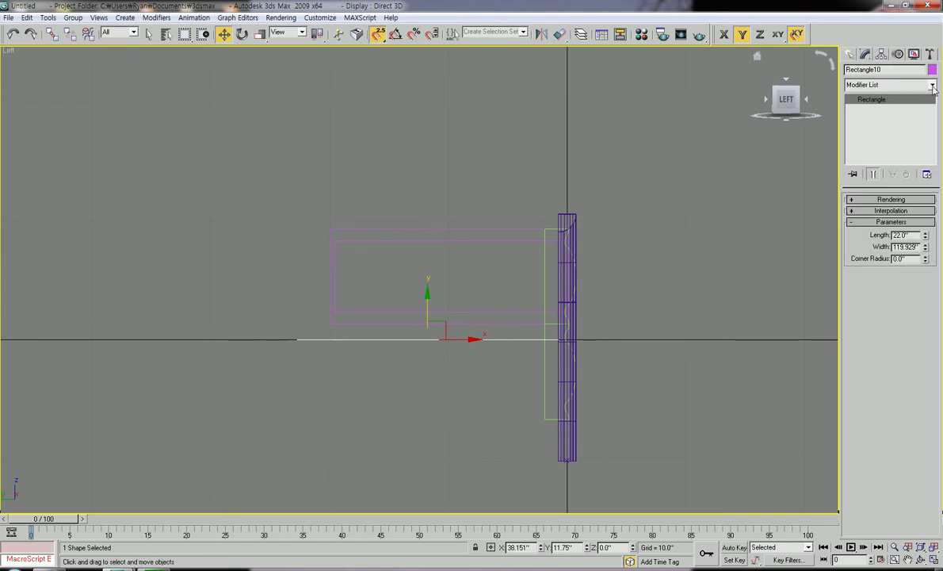
click(932, 87)
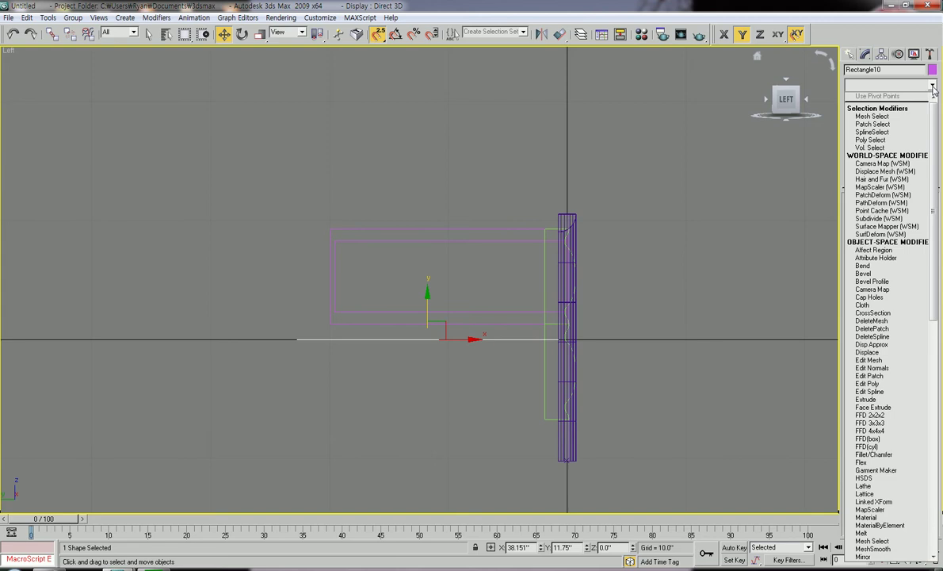
click(832, 135)
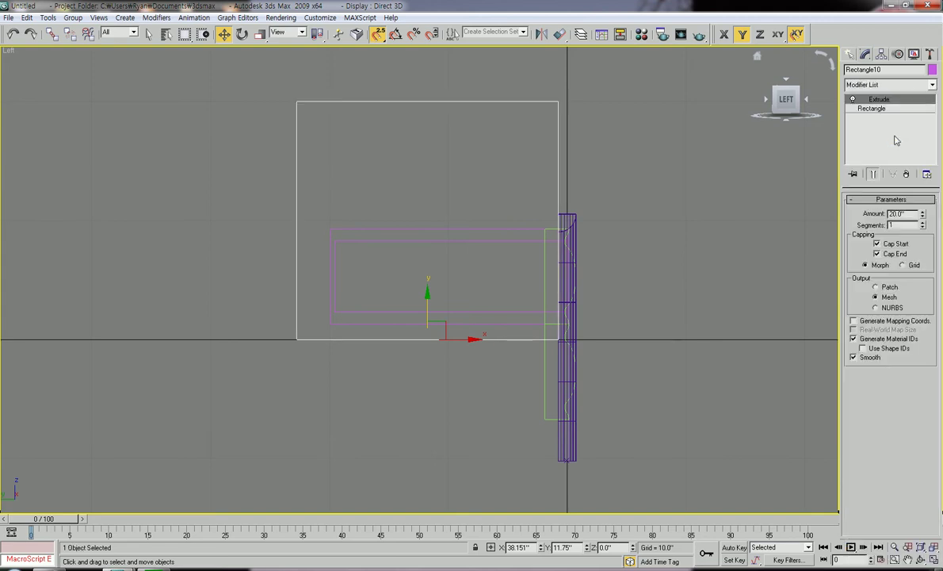
text(11)
key(Return)
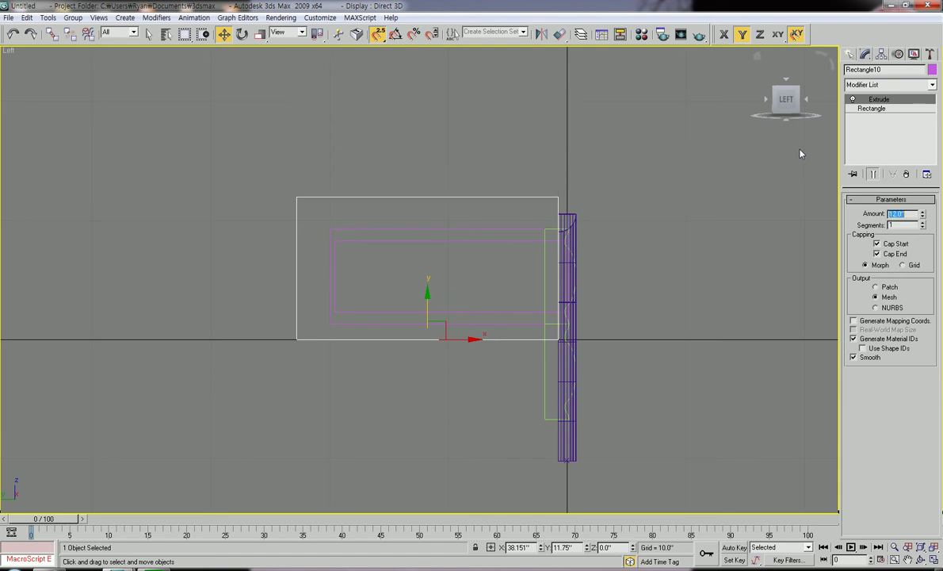
text(1.0")
key(Return)
middle_drag(591, 332, 581, 356)
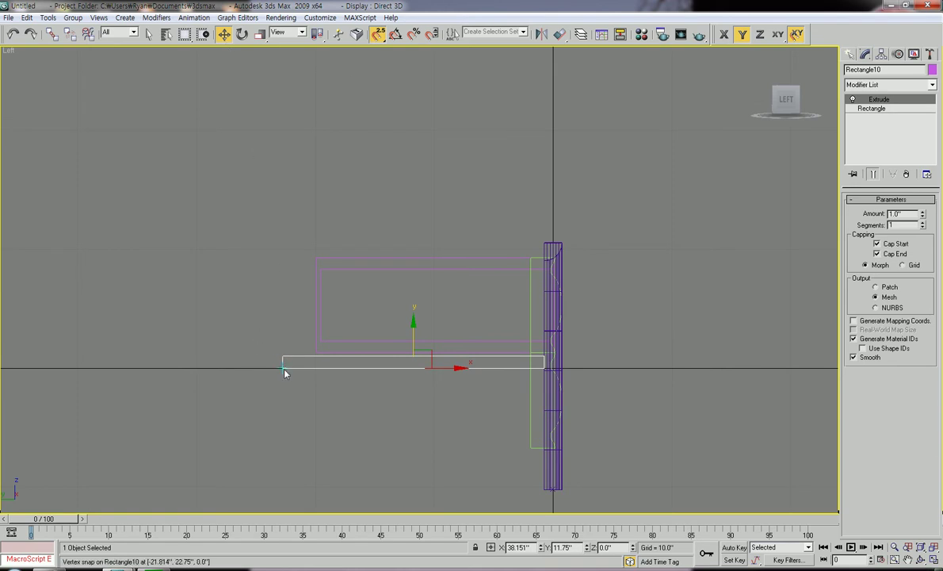
Step: Raise the thin panel, snapping it above the purple box so its top is flush with the frame's top edge
drag(282, 369, 543, 238)
middle_drag(618, 253, 710, 211)
scroll(708, 212, down, 2)
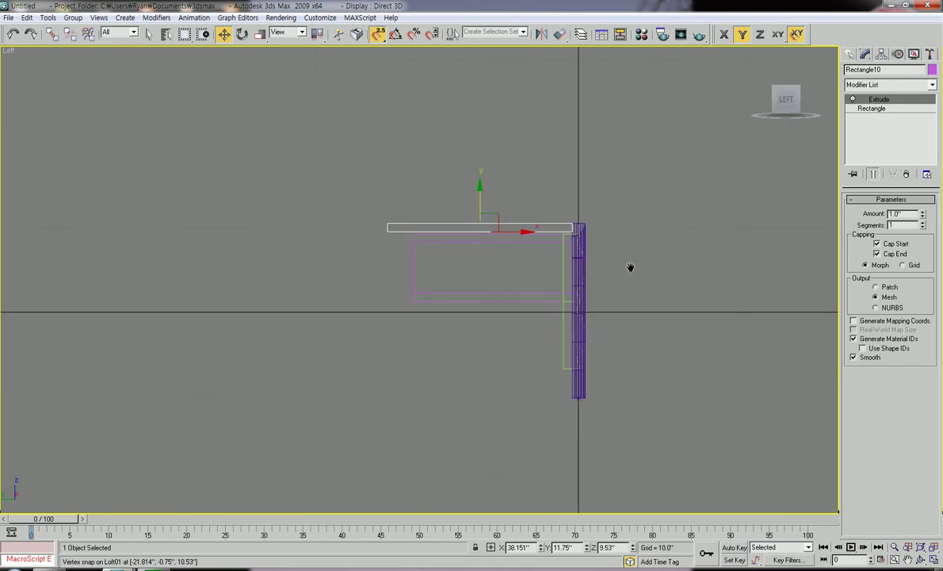
middle_drag(641, 255, 632, 276)
Step: Make one copy of the top panel, snapped down to the lower edge of the green front
middle_drag(560, 327, 493, 186)
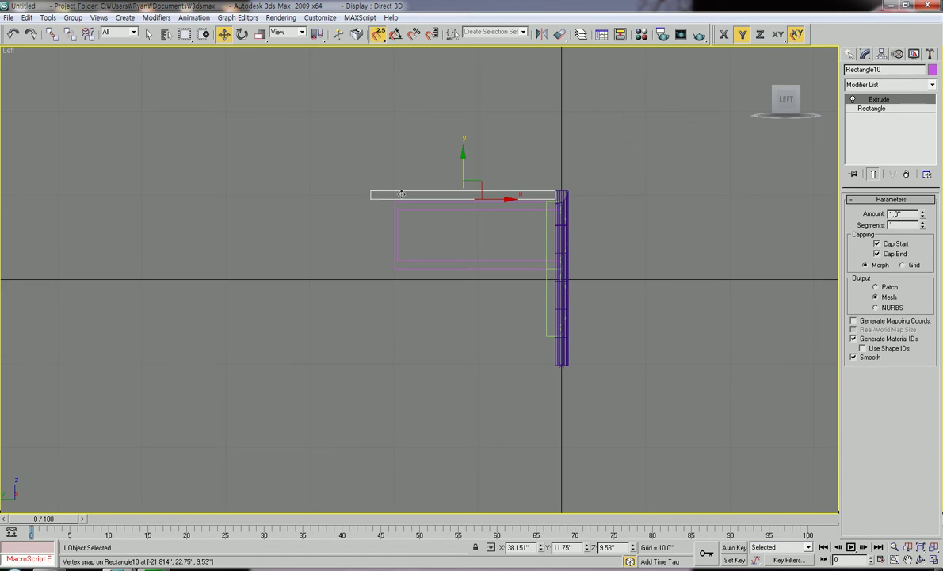
mouse_move(555, 198)
mouse_down()
mouse_move(552, 349)
mouse_move(553, 339)
mouse_up()
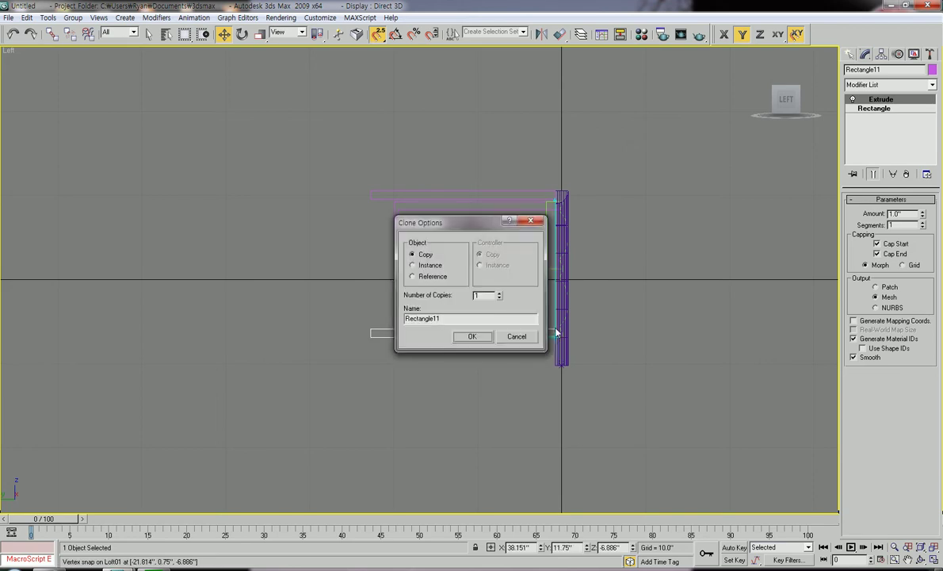
key(Return)
Step: Lower the copied panel slightly so its upper face aligns with the bottom edge of the green front
click(555, 338)
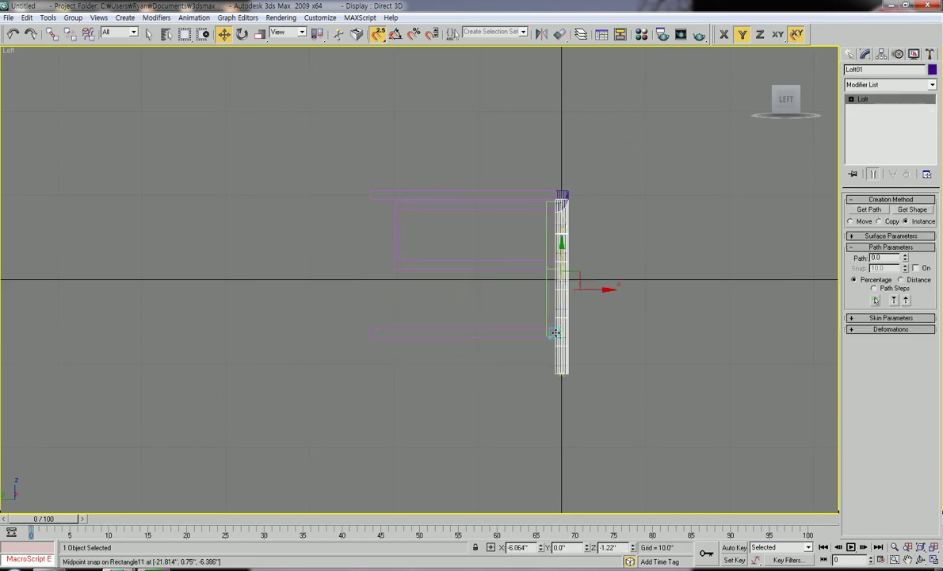
scroll(555, 334, up, 4)
scroll(538, 339, down, 2)
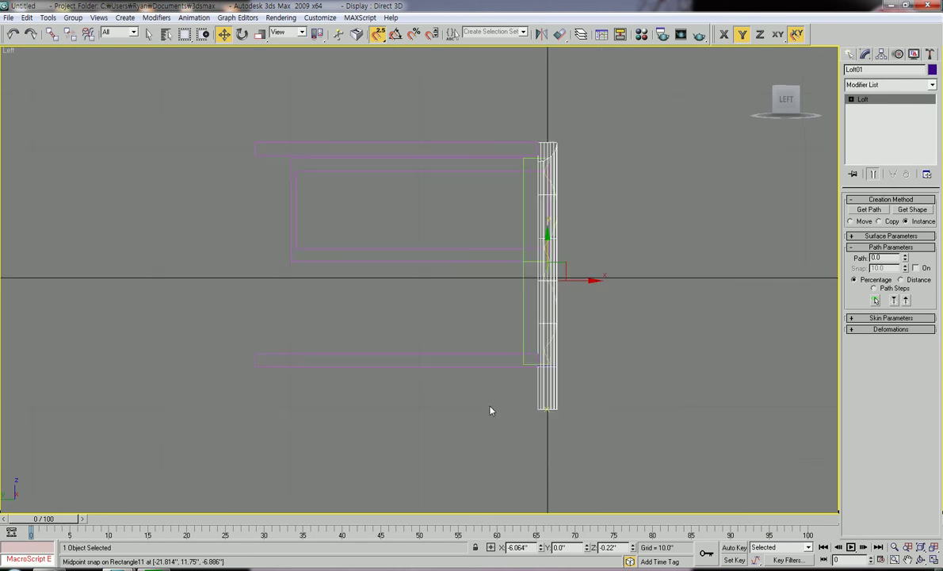
click(490, 344)
click(439, 355)
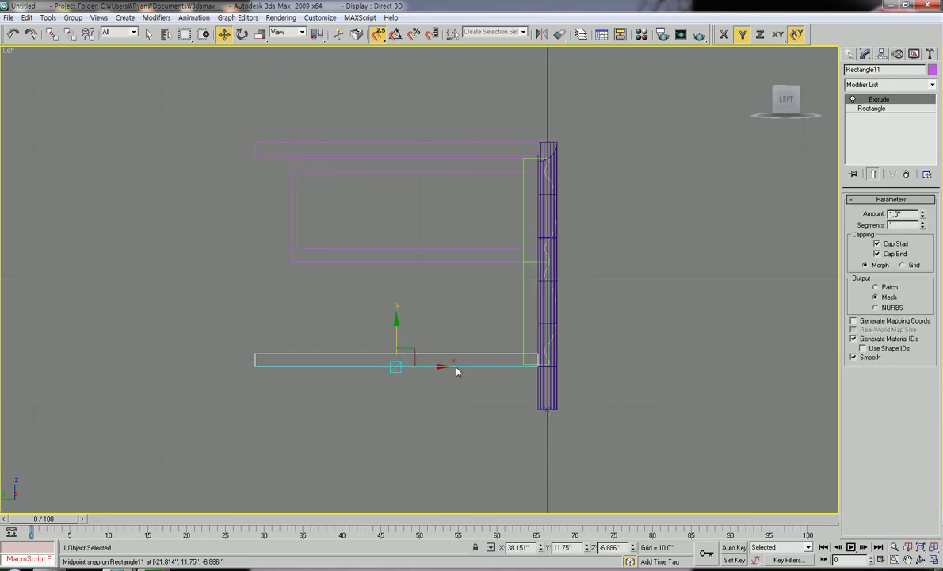
drag(536, 354, 537, 364)
click(454, 407)
Step: Examine the top and bottom panels in shaded mode from the rear of the unit
mouse_move(448, 410)
alt+middle_down()
mouse_move(461, 402)
mouse_move(455, 385)
mouse_move(410, 386)
mouse_move(432, 411)
mouse_move(510, 383)
mouse_move(489, 378)
mouse_move(535, 347)
mouse_move(537, 363)
mouse_move(503, 370)
mouse_move(581, 358)
mouse_move(524, 370)
mouse_move(576, 373)
mouse_move(595, 363)
mouse_move(468, 373)
mouse_move(461, 377)
mouse_move(474, 387)
mouse_move(480, 378)
mouse_move(499, 381)
mouse_move(450, 389)
alt+middle_up()
key(F3)
mouse_move(348, 371)
alt+middle_down()
mouse_move(381, 375)
mouse_move(366, 375)
alt+middle_up()
alt+middle_drag(131, 320, 557, 297)
middle_drag(505, 318, 552, 310)
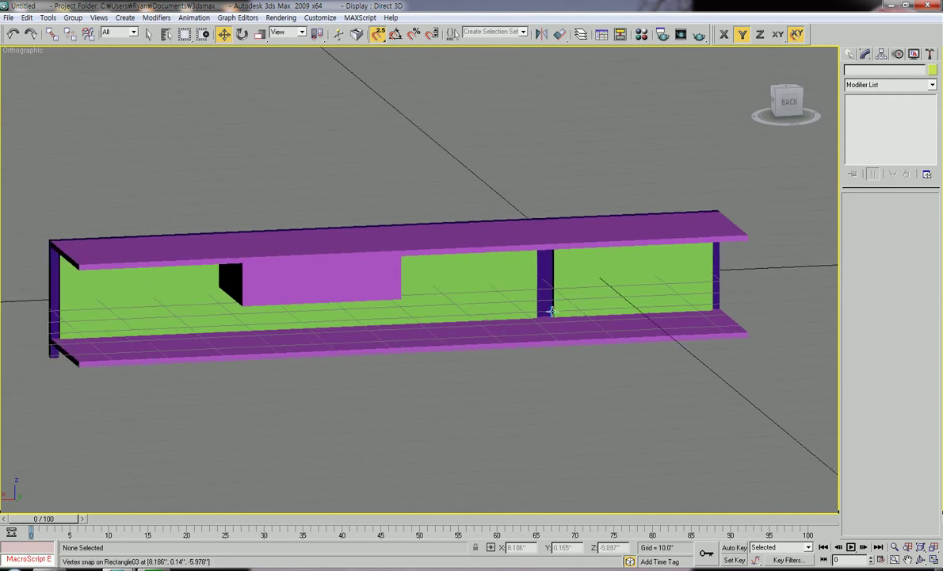
middle_drag(405, 310, 429, 319)
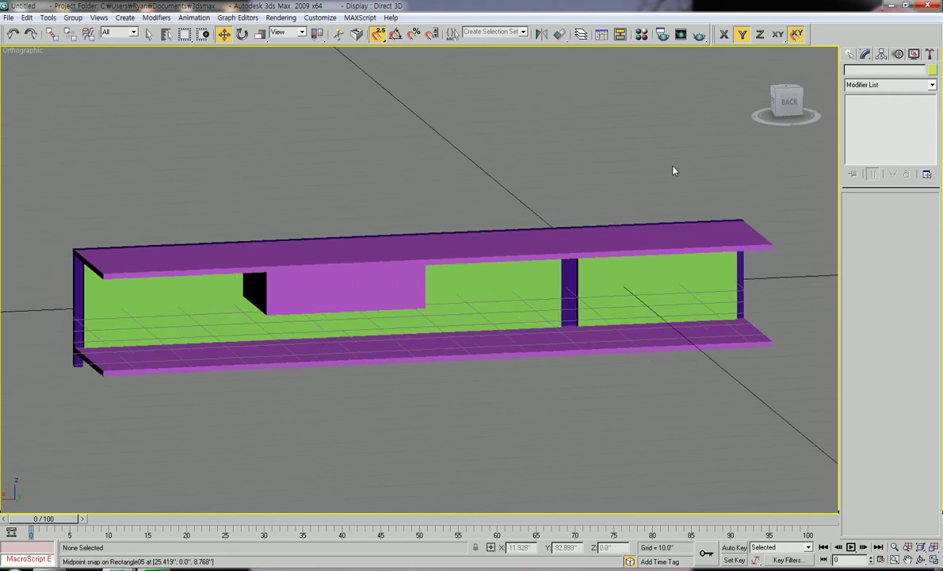
Step: Draw a rectangle about 119.9 by 18.2 inches in the back view, covering the rear of the unit between its outer corners
click(790, 104)
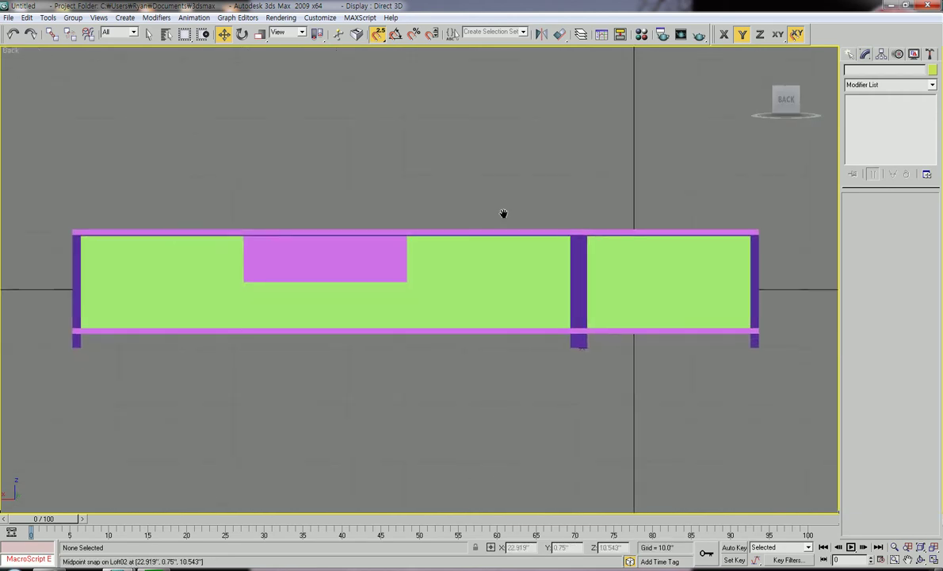
key(F3)
key(F3)
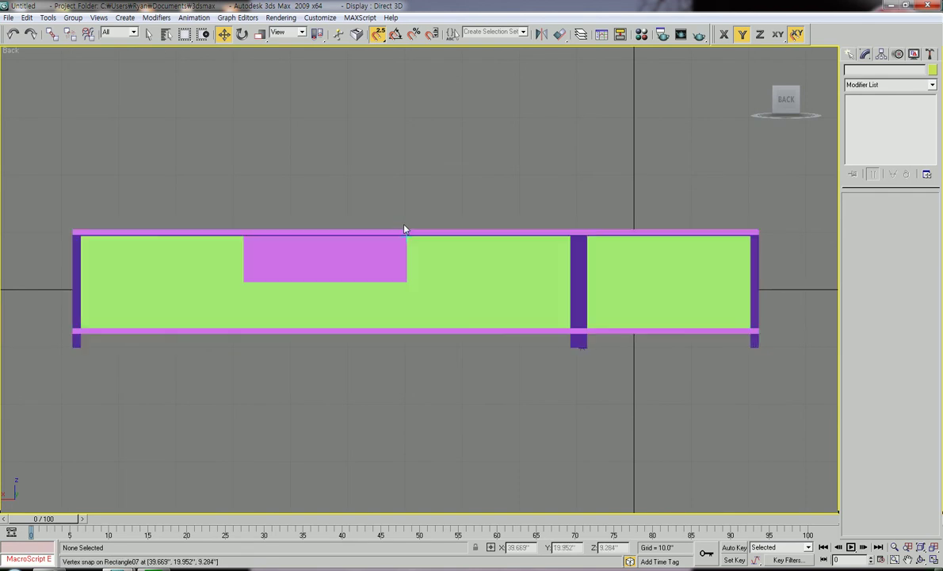
middle_drag(404, 227, 320, 235)
middle_drag(644, 128, 696, 130)
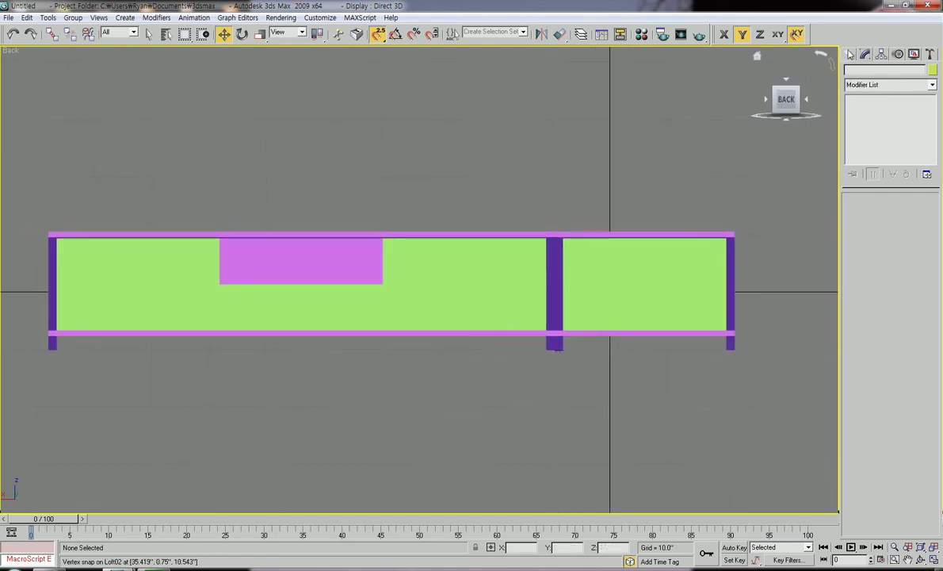
click(849, 53)
click(913, 136)
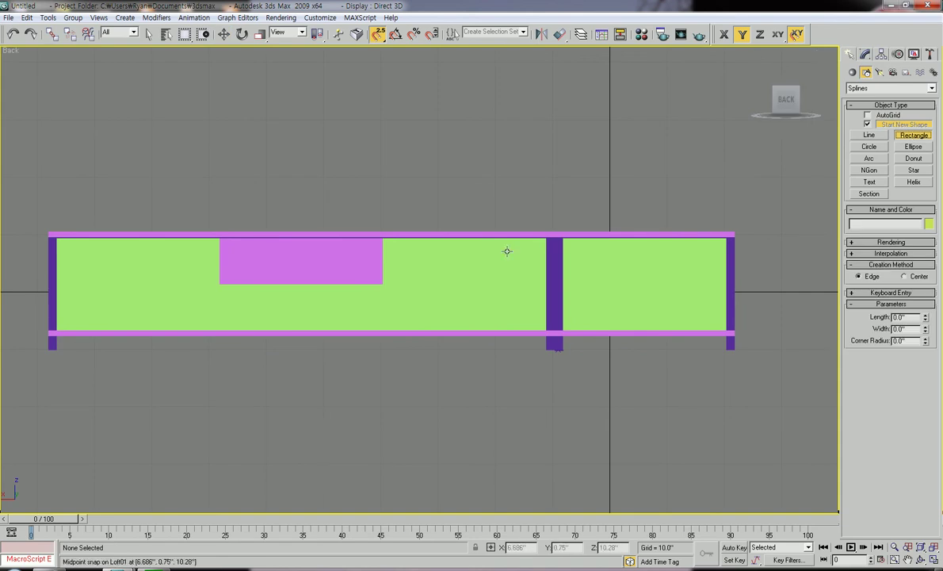
middle_drag(485, 260, 458, 228)
drag(16, 198, 707, 301)
Step: Move the rear rectangle straight back in the top view, clear of the top and bottom panels
alt+middle_drag(410, 308, 467, 346)
middle_drag(566, 363, 429, 215)
middle_drag(480, 273, 432, 223)
middle_drag(559, 244, 566, 306)
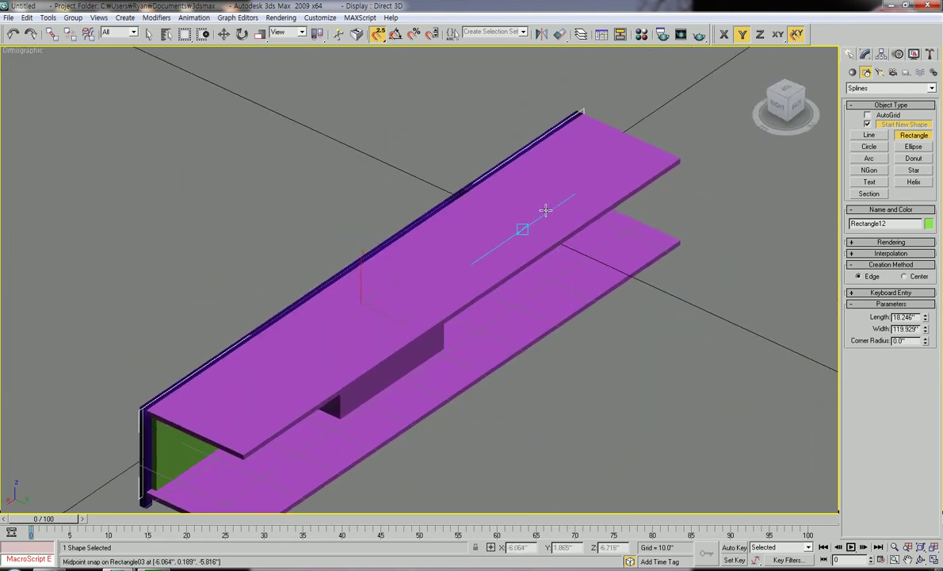
key(t)
scroll(544, 214, down, 2)
middle_drag(434, 250, 448, 321)
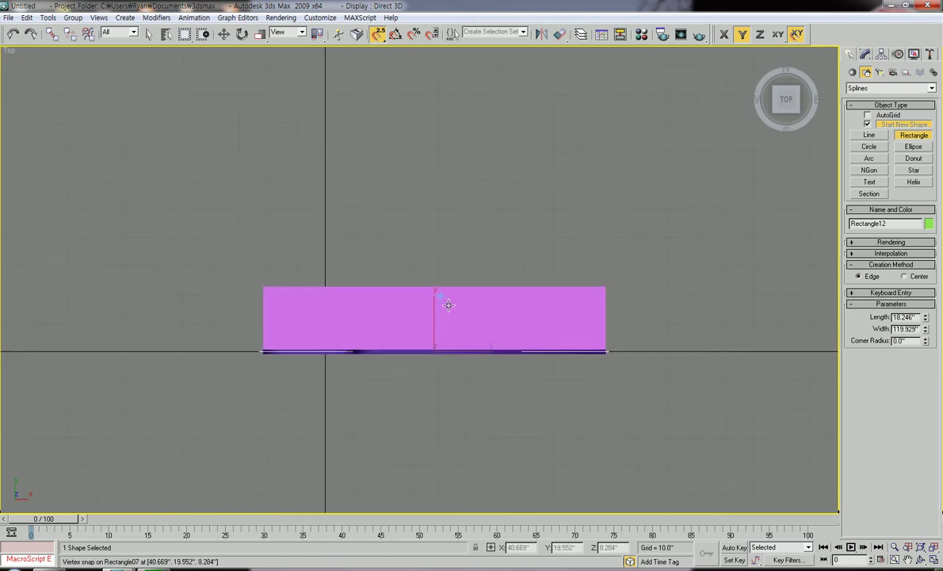
key(F3)
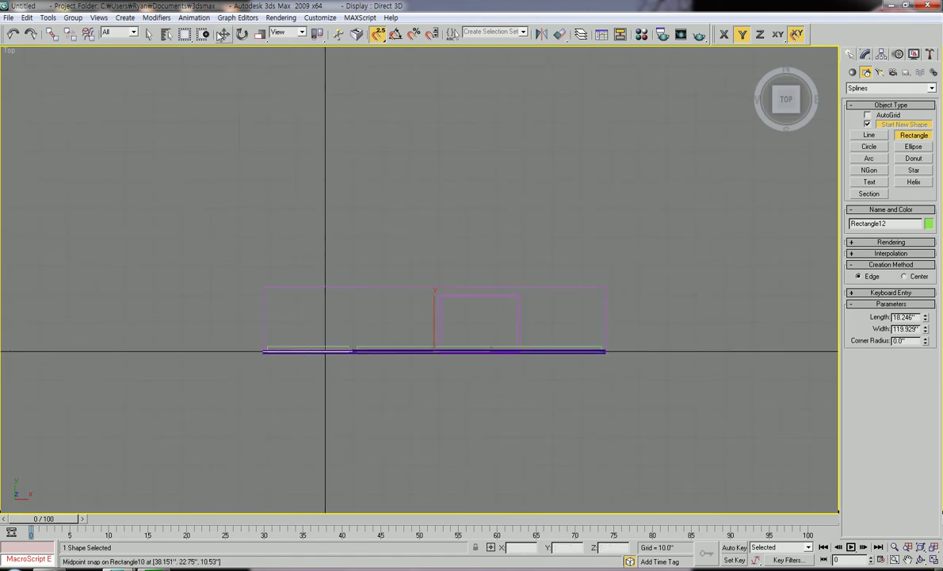
click(223, 34)
drag(432, 312, 401, 230)
Step: Extrude the rear rectangle by 1.0 inch to make the back panel
middle_drag(410, 272, 426, 272)
alt+middle_drag(370, 284, 512, 225)
middle_drag(402, 311, 491, 415)
scroll(523, 287, up, 3)
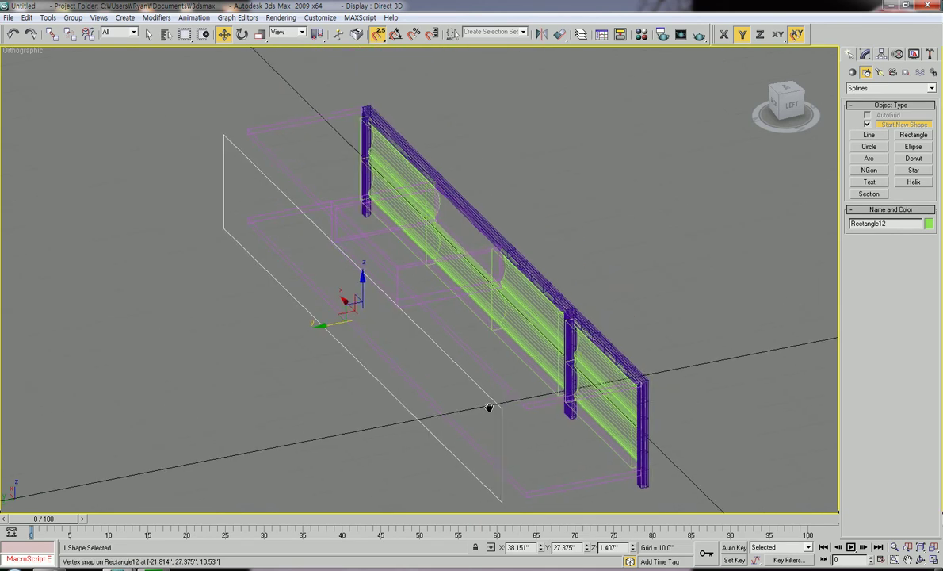
click(865, 55)
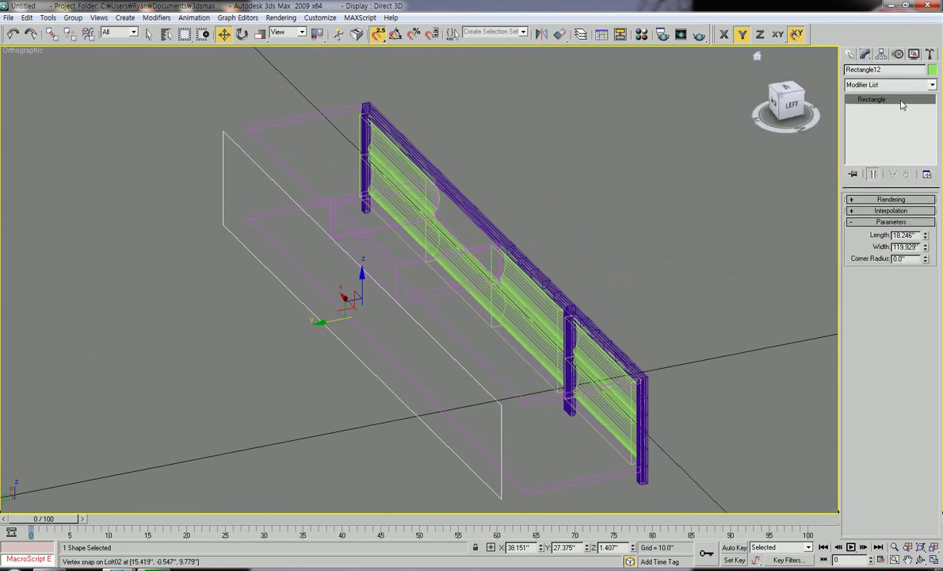
click(931, 85)
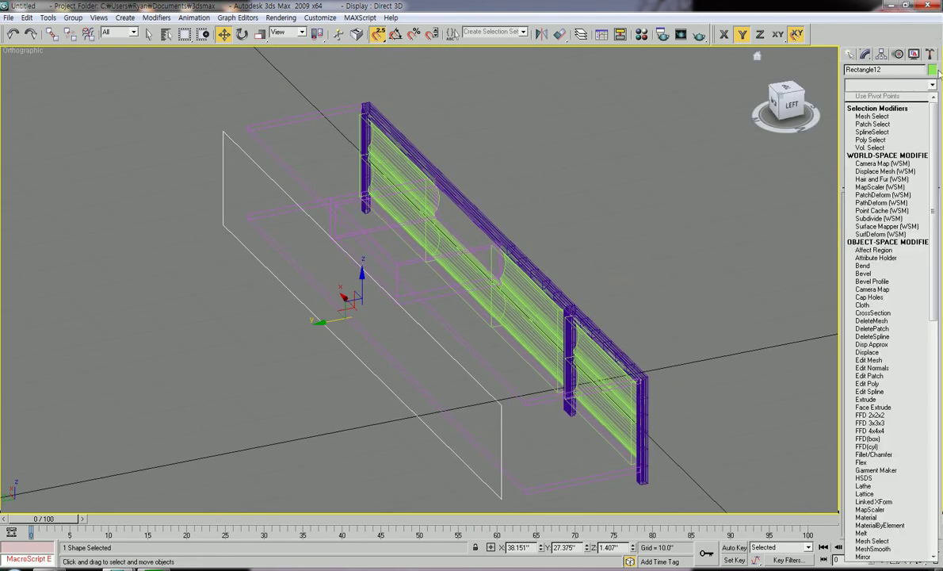
key(e)
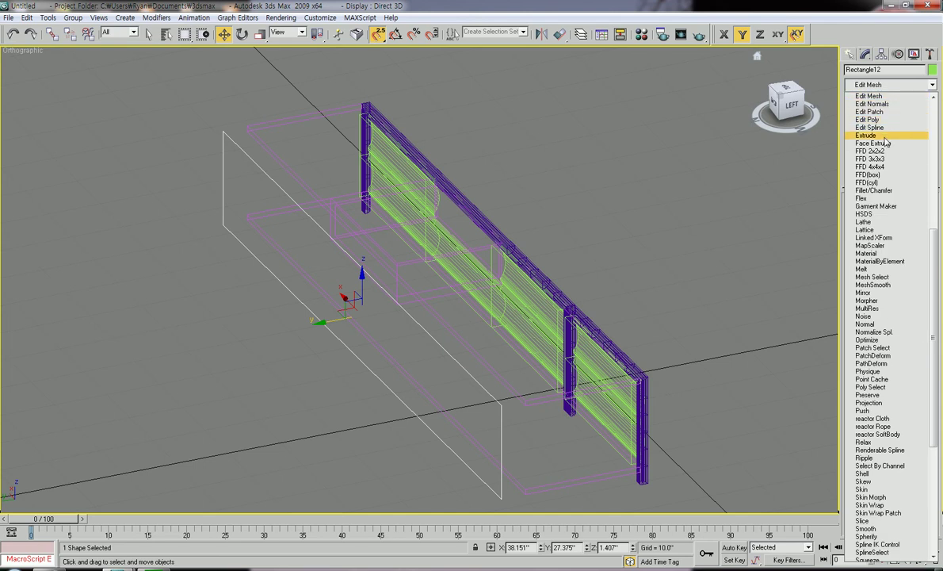
click(885, 139)
middle_drag(670, 412, 674, 370)
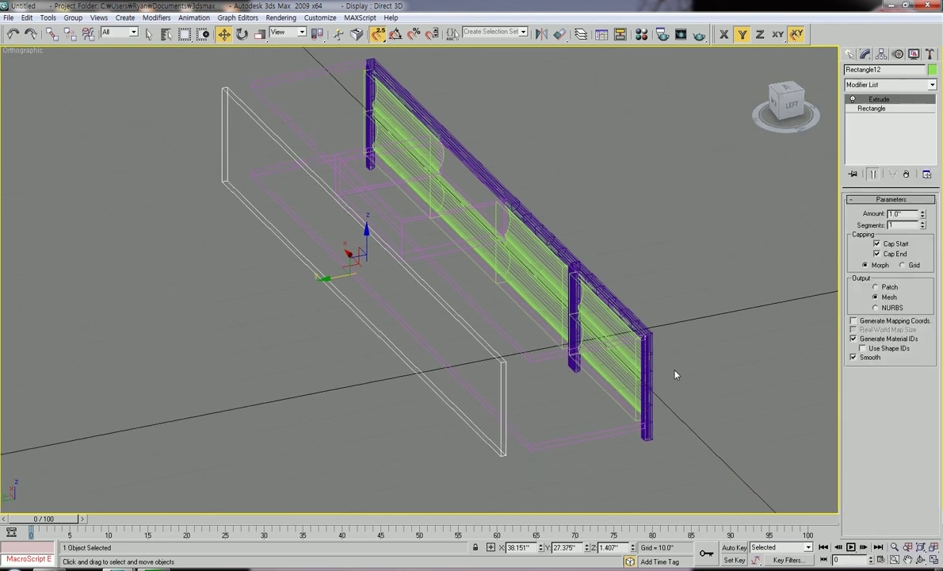
middle_drag(577, 398, 610, 399)
Step: Snap the back panel forward against the rear edges of the top and bottom panels and check it in shaded mode
key(t)
key(z)
middle_drag(716, 377, 508, 382)
drag(565, 283, 570, 317)
alt+middle_drag(613, 325, 624, 322)
click(630, 324)
mouse_move(631, 324)
alt+middle_down()
mouse_move(624, 355)
mouse_move(632, 308)
mouse_move(632, 387)
mouse_move(688, 365)
mouse_move(703, 379)
mouse_move(590, 367)
mouse_move(705, 368)
alt+middle_up()
key(F3)
mouse_move(505, 485)
middle_down()
mouse_move(593, 315)
mouse_move(616, 326)
mouse_move(668, 275)
middle_up()
alt+middle_drag(473, 387, 517, 362)
scroll(505, 380, up, 3)
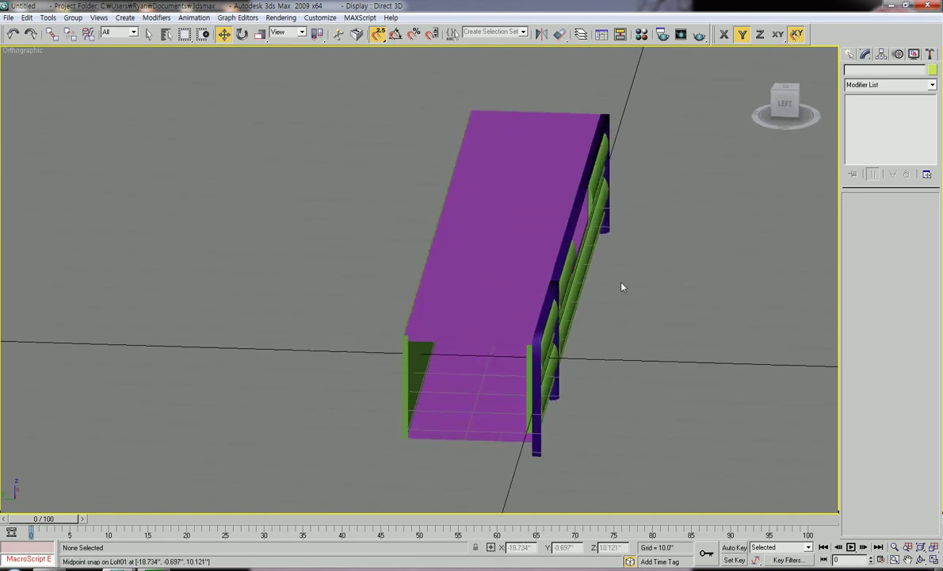
Step: Draw a rectangle about 22 by 18.2 inches in the left view, from the back panel's upper outer corner to the front frame's lower inner side
click(784, 103)
middle_drag(650, 317, 585, 297)
scroll(597, 343, up, 2)
scroll(577, 334, up, 2)
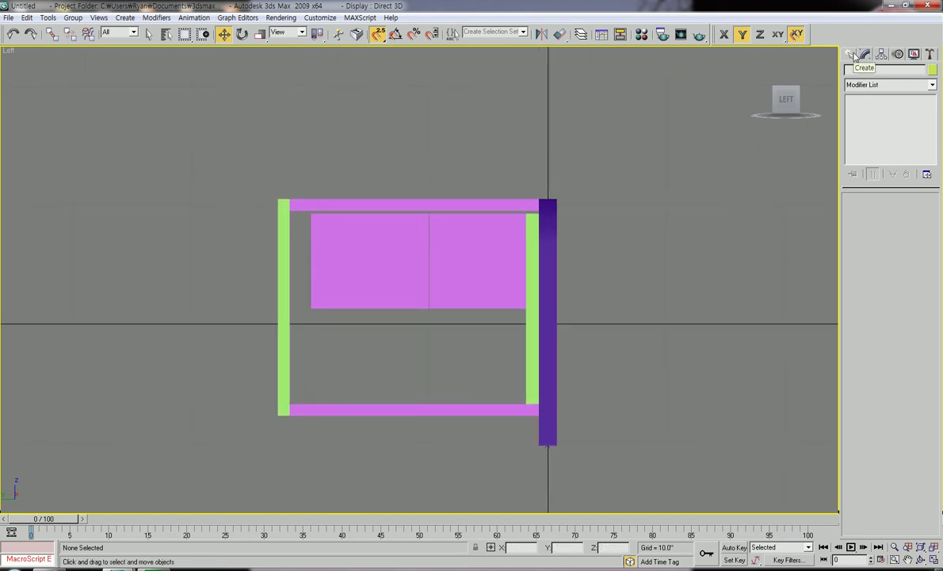
click(855, 54)
click(912, 135)
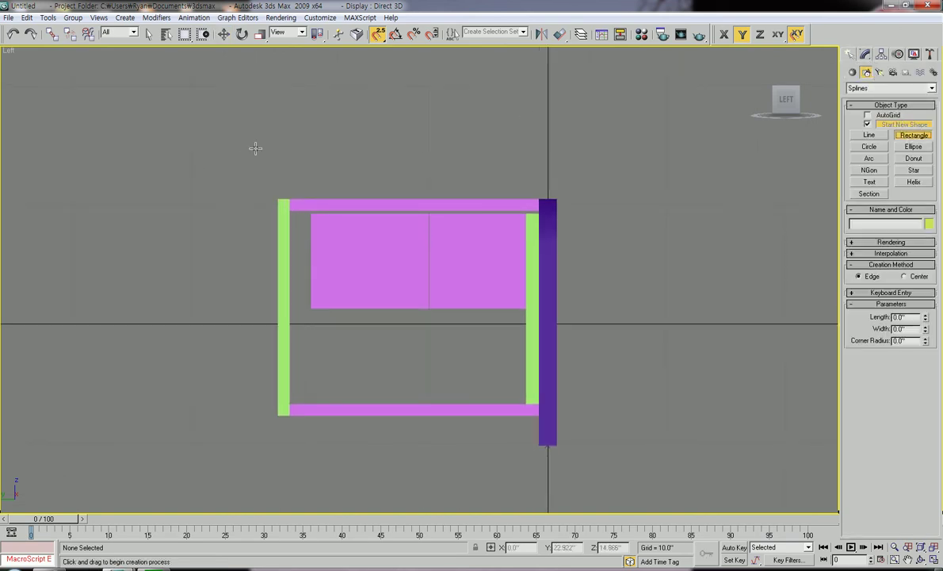
drag(293, 206, 532, 416)
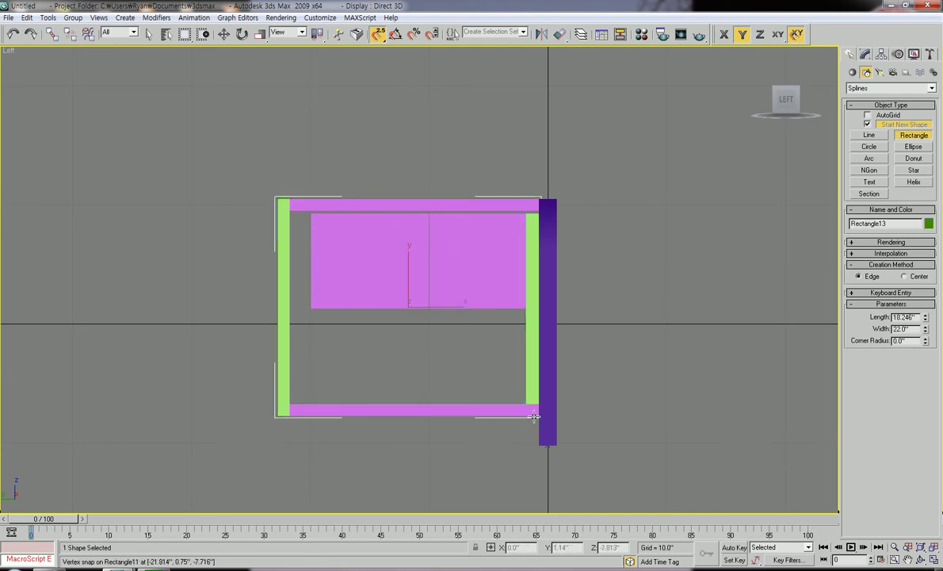
Step: Move the side rectangle along X in the top view until it sits just outside the unit's left end
alt+middle_drag(471, 270, 443, 349)
key(F3)
middle_drag(471, 309, 475, 336)
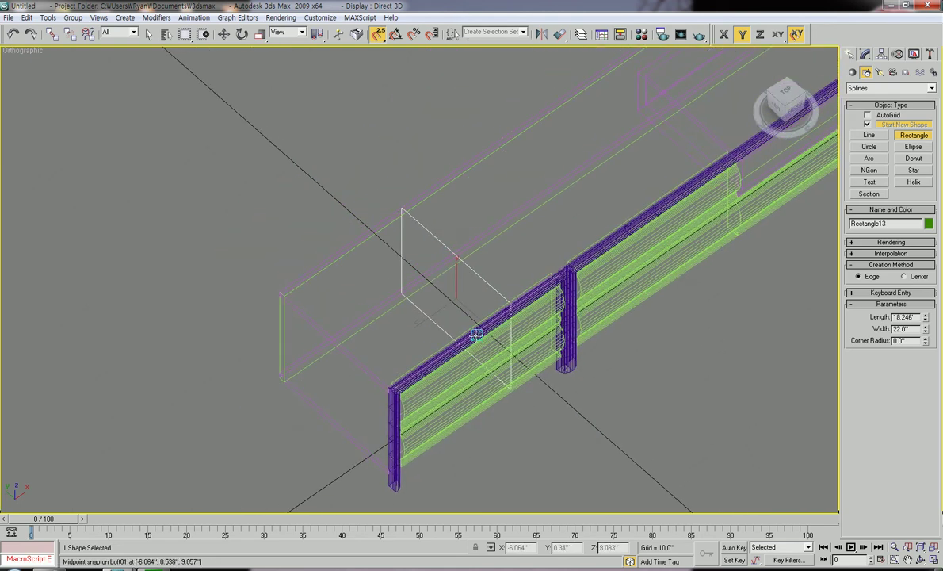
key(t)
key(z)
scroll(476, 331, down, 3)
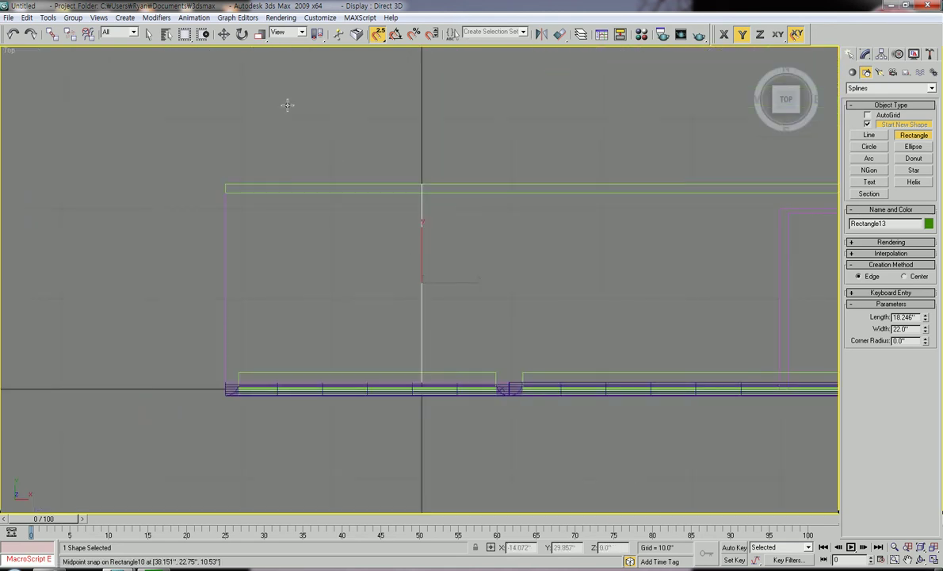
click(224, 34)
middle_drag(329, 241, 430, 299)
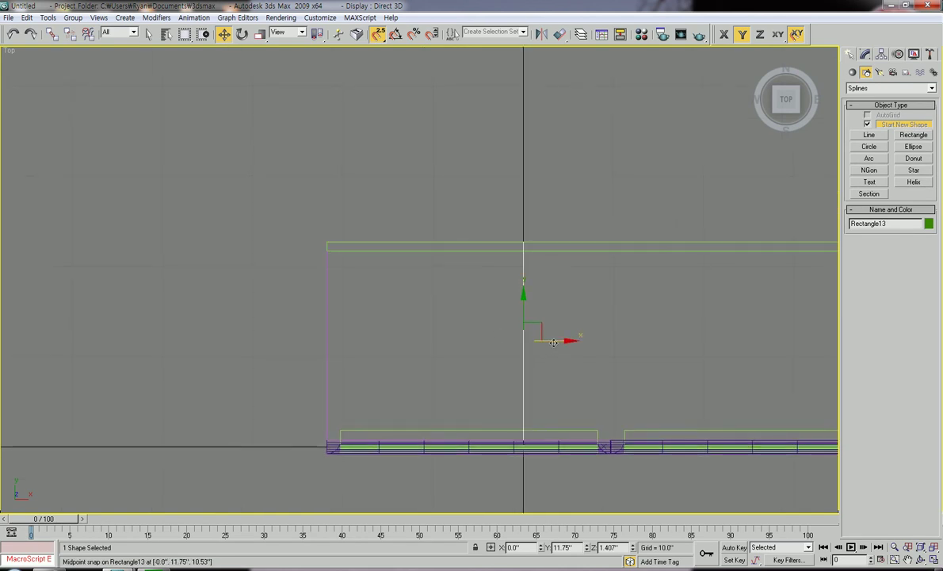
drag(452, 341, 305, 337)
Step: Extrude the side rectangle by 1.0 inch to make the left side panel
alt+middle_drag(305, 336, 425, 292)
scroll(373, 309, down, 3)
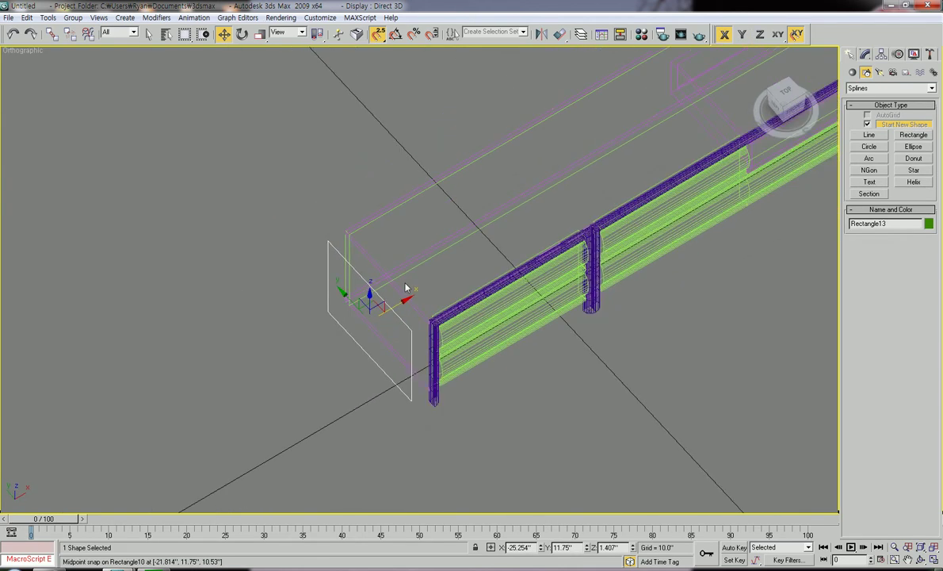
scroll(269, 261, up, 2)
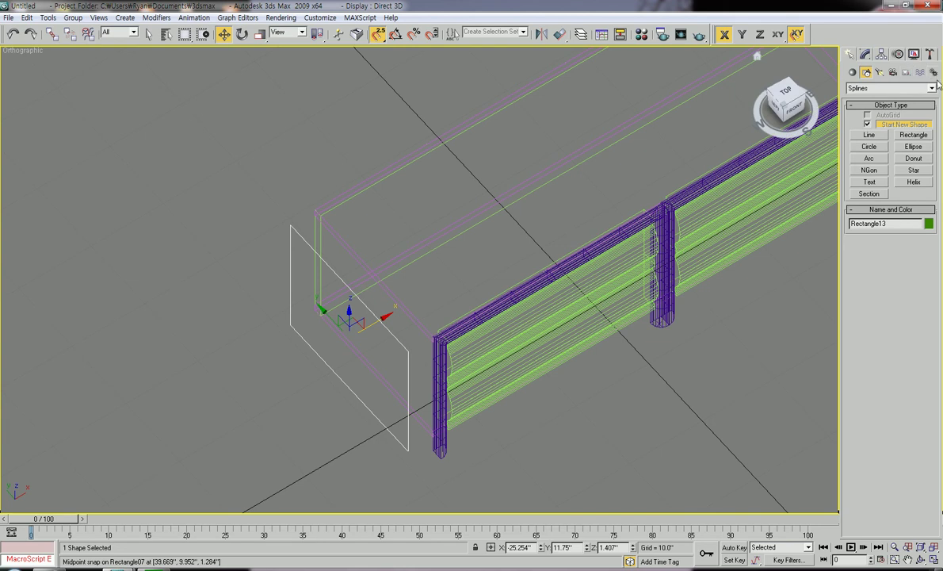
click(867, 56)
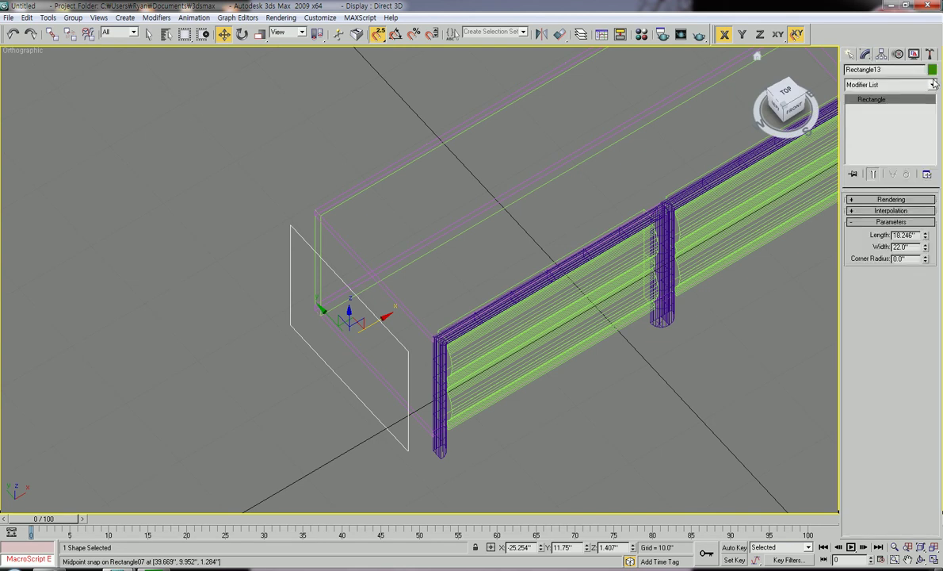
click(933, 84)
key(e)
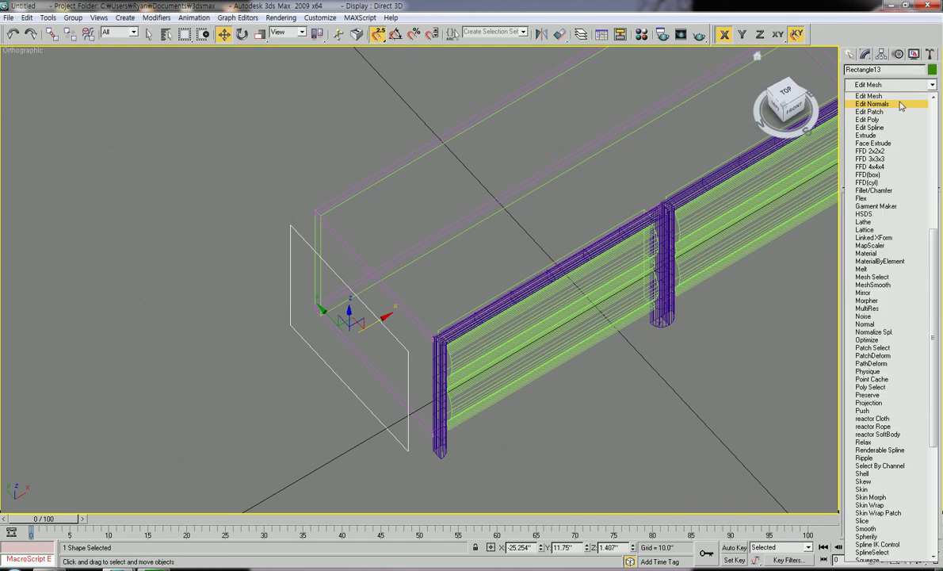
click(894, 134)
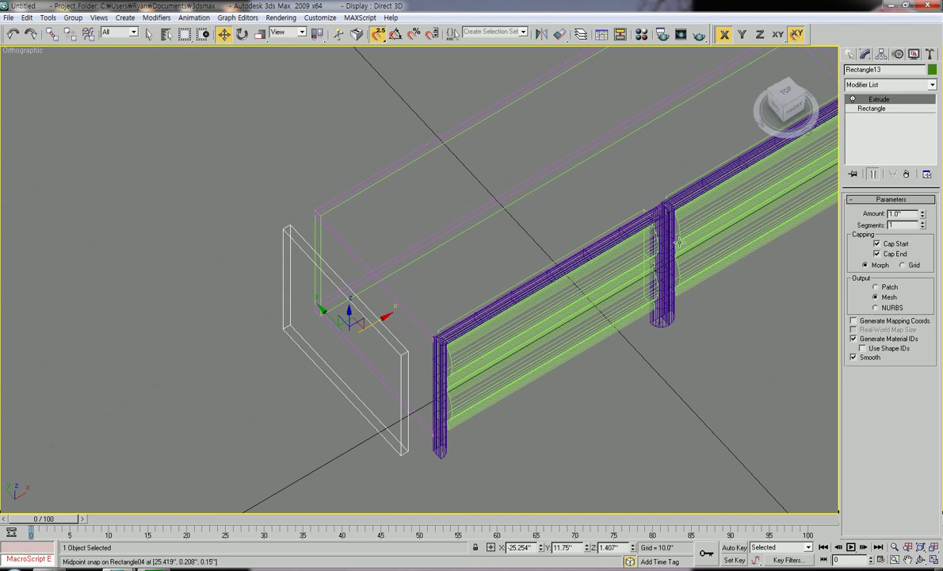
middle_drag(566, 272, 604, 285)
scroll(604, 285, down, 2)
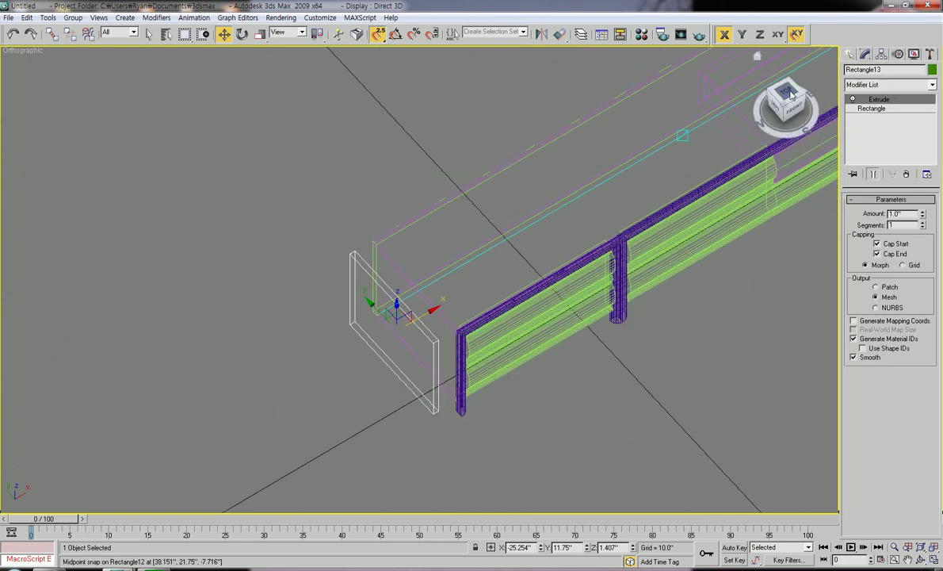
Step: Snap the left side panel along X so its inner face lines up with the left end of the green front
key(t)
middle_drag(468, 263, 418, 223)
scroll(393, 285, up, 2)
middle_drag(370, 363, 427, 241)
scroll(396, 277, up, 1)
middle_drag(358, 327, 354, 379)
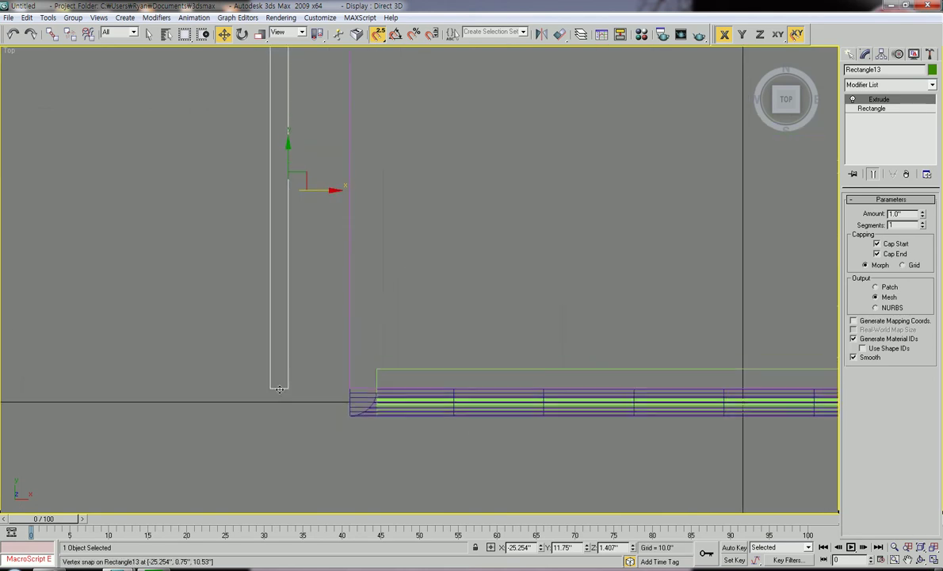
drag(272, 386, 359, 386)
Step: Make one copy of the left side panel along X, placed just beyond the unit's right end
scroll(459, 362, down, 2)
middle_drag(450, 339, 263, 431)
middle_drag(349, 372, 230, 345)
scroll(240, 352, down, 1)
middle_drag(366, 341, 223, 359)
scroll(225, 358, down, 2)
middle_drag(282, 327, 219, 337)
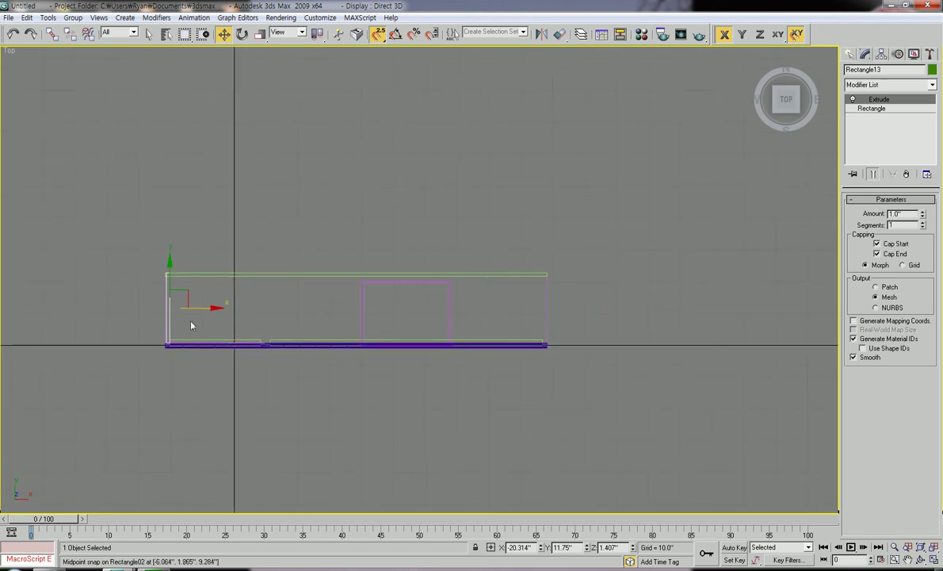
shift+drag(196, 309, 579, 324)
key(Return)
Step: Snap the copied side panel along X so its inner face meets the right end of the green front
scroll(508, 311, up, 4)
middle_drag(611, 400, 370, 311)
scroll(585, 336, up, 4)
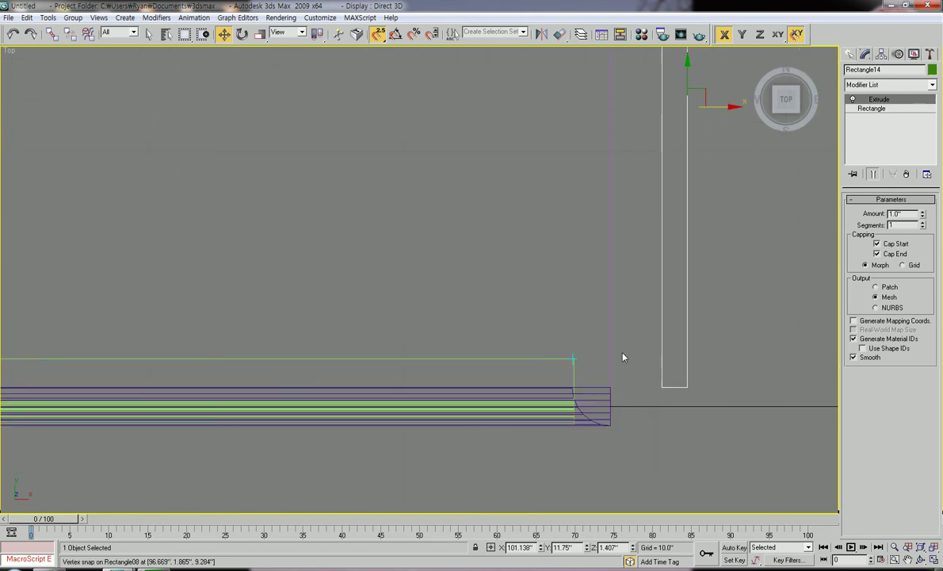
click(663, 389)
drag(662, 385, 572, 365)
scroll(587, 364, down, 3)
middle_drag(596, 355, 579, 468)
scroll(565, 386, down, 5)
alt+middle_drag(565, 386, 509, 306)
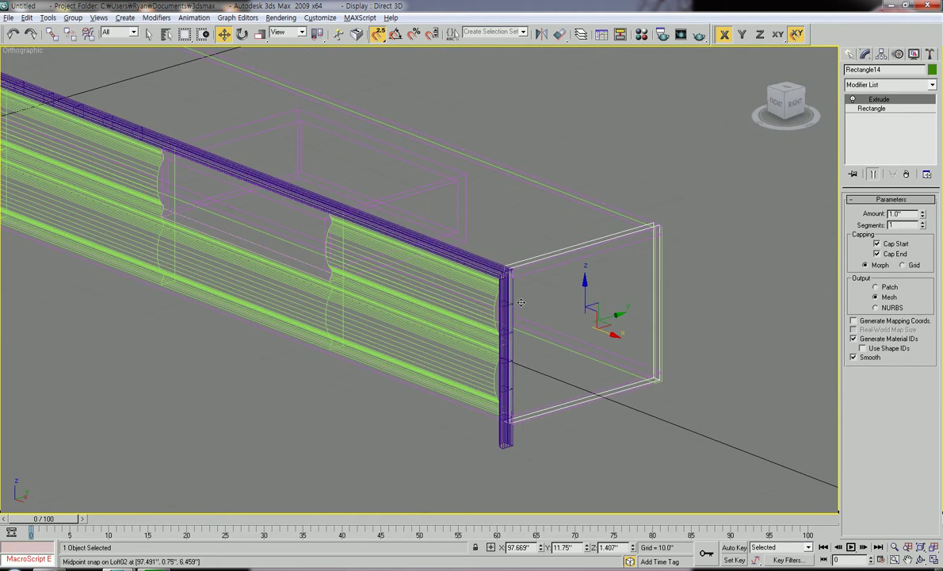
click(738, 301)
Step: Examine both side panels and their joints with the top, bottom and back panels in shaded mode
key(F3)
alt+middle_drag(648, 357, 505, 314)
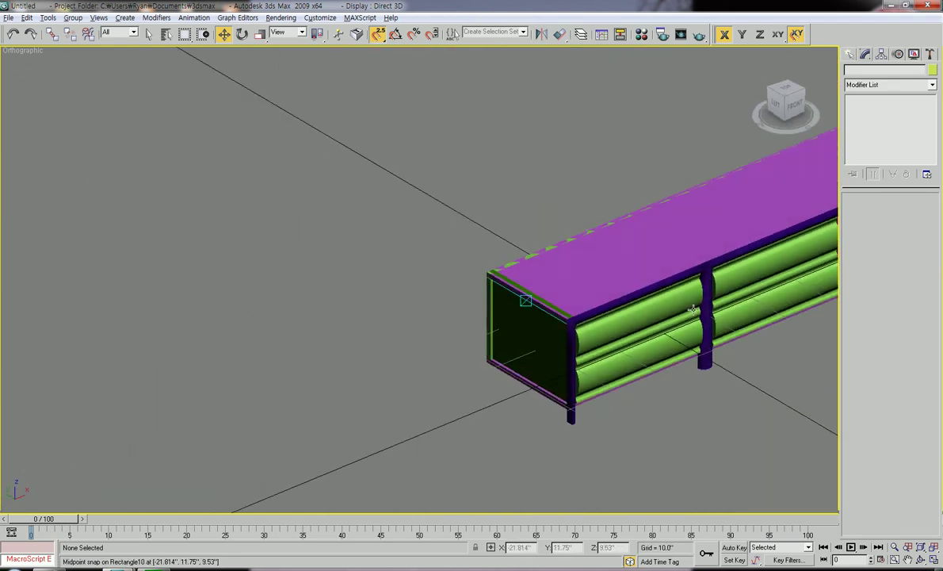
middle_drag(691, 308, 476, 308)
scroll(558, 299, down, 4)
alt+middle_drag(557, 299, 556, 290)
scroll(558, 291, up, 2)
scroll(558, 291, up, 2)
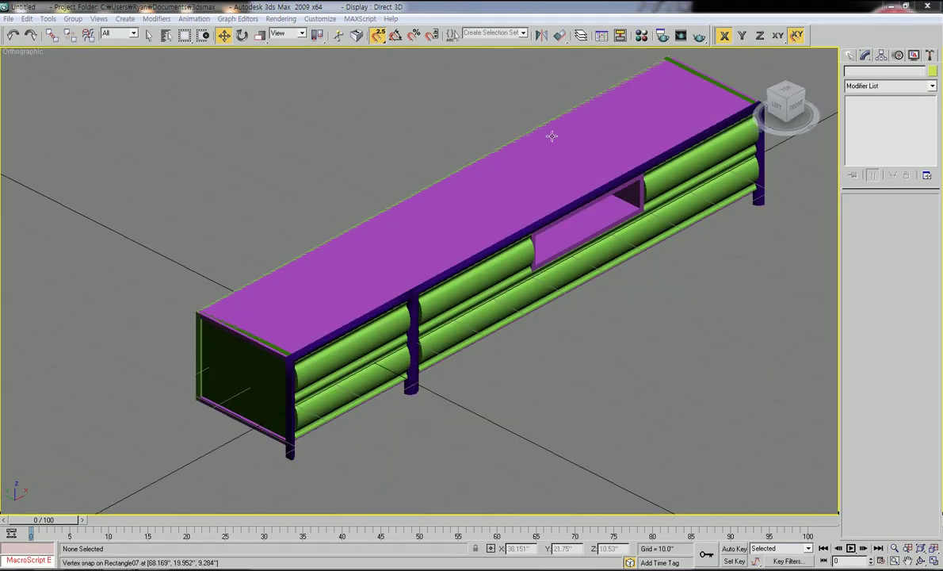
middle_drag(441, 281, 452, 242)
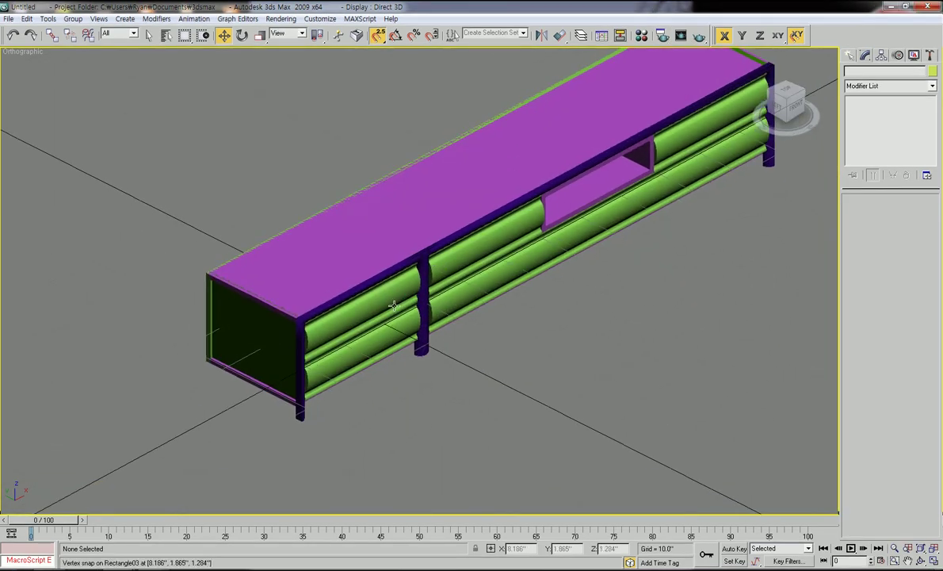
scroll(392, 303, up, 2)
middle_drag(414, 324, 469, 305)
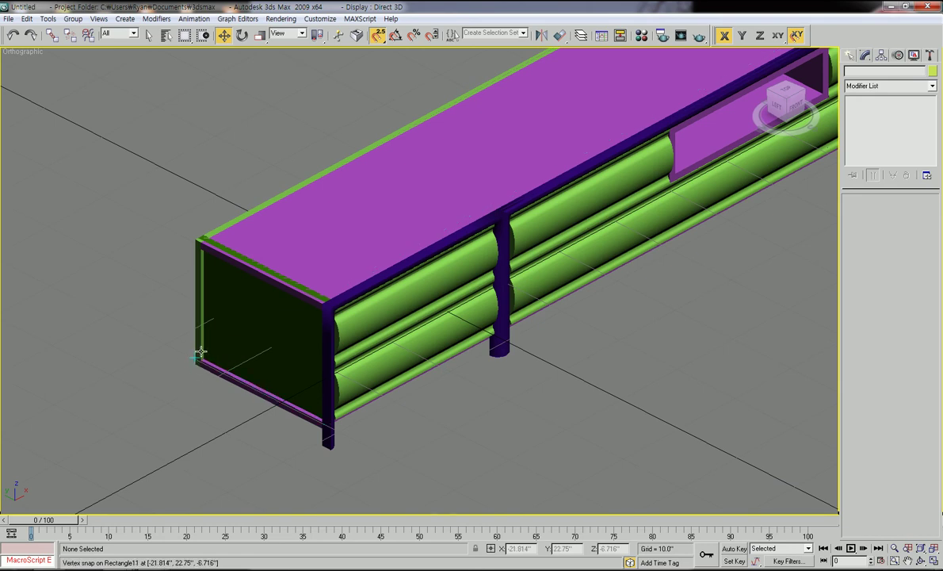
middle_drag(201, 352, 201, 385)
scroll(266, 395, down, 2)
middle_drag(341, 356, 300, 382)
right_click(310, 327)
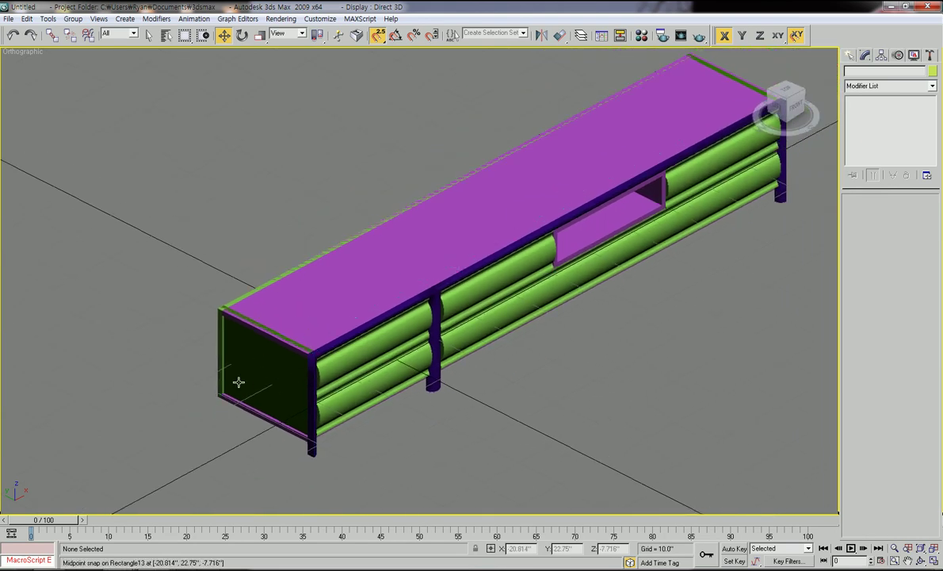
middle_drag(696, 79, 720, 143)
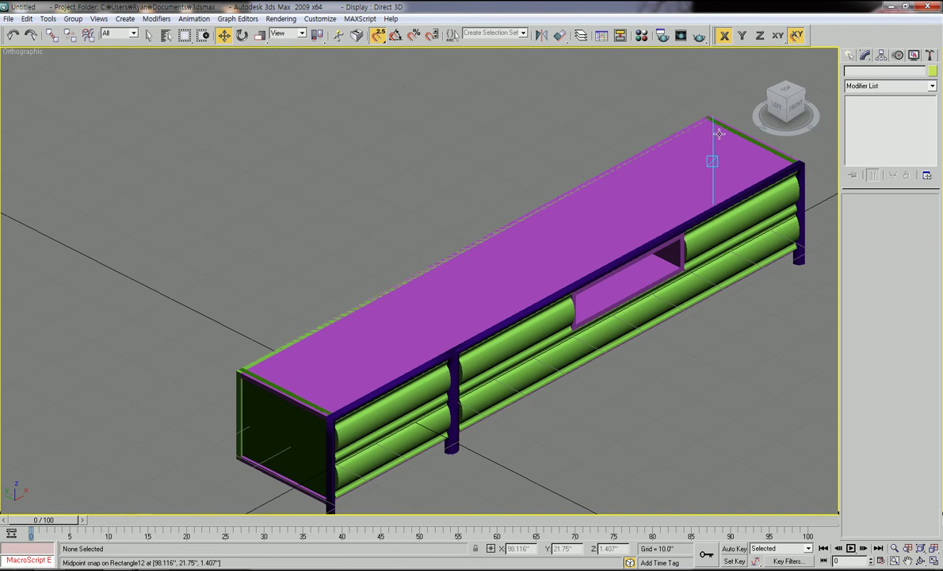
Step: Examine the front and rear corners of the left side panel in a wireframe top view
key(t)
scroll(542, 244, up, 5)
middle_drag(290, 298, 455, 319)
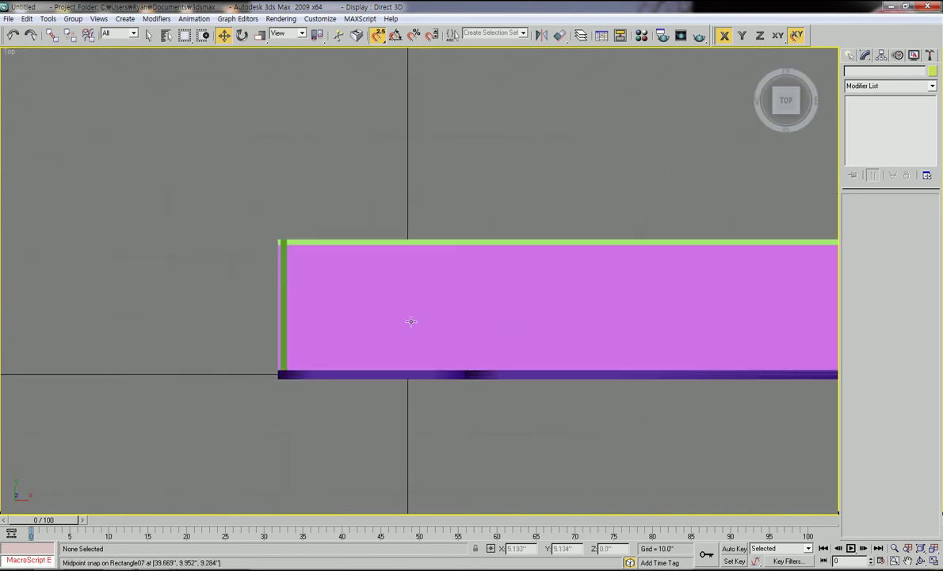
key(F3)
scroll(391, 341, up, 4)
middle_drag(392, 343, 389, 368)
middle_drag(372, 279, 441, 157)
scroll(420, 254, down, 2)
middle_drag(407, 295, 420, 134)
middle_drag(419, 328, 413, 334)
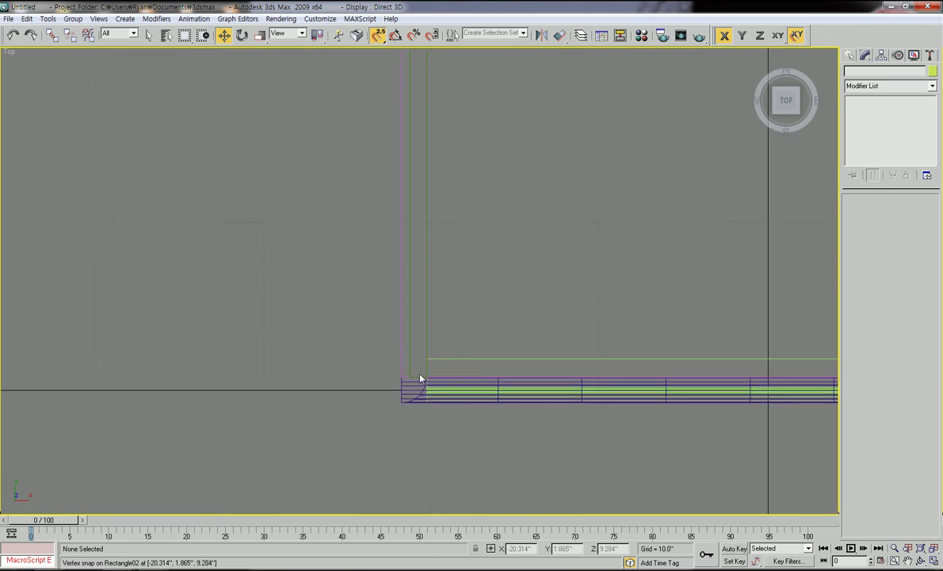
middle_drag(423, 373, 417, 321)
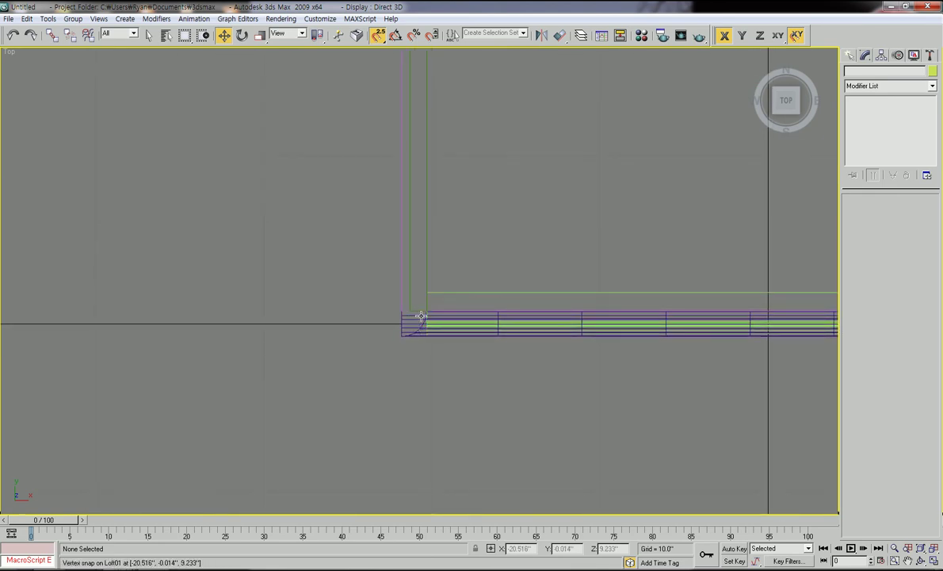
middle_drag(446, 231, 415, 333)
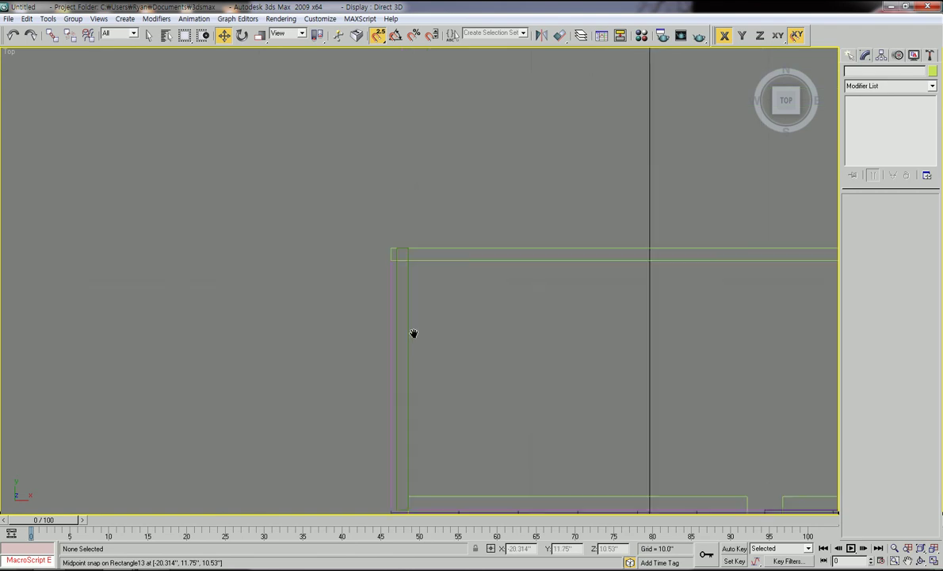
Step: Draw a 1.5 by 1.5 inch rectangle just outside the unit's rear left corner in the top view
click(851, 56)
click(913, 136)
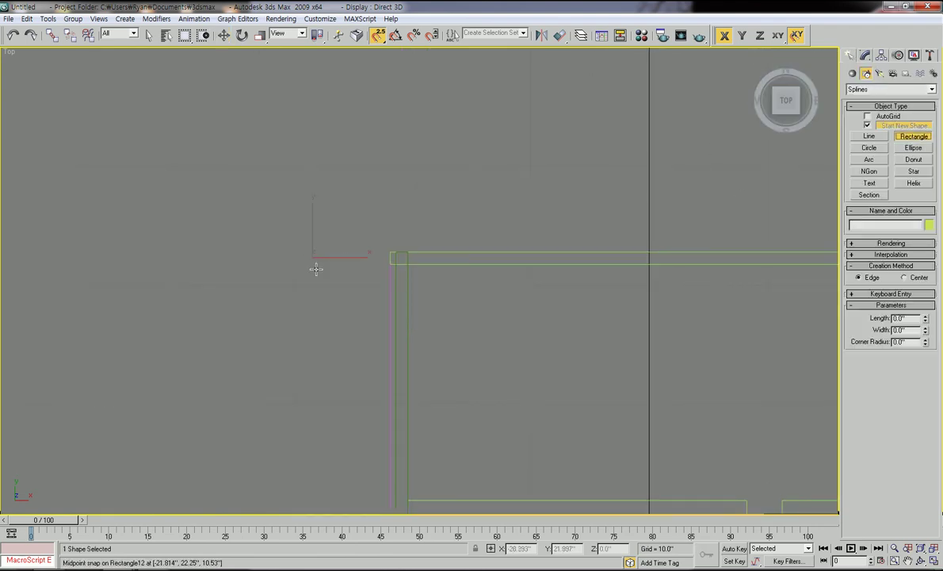
drag(312, 257, 349, 307)
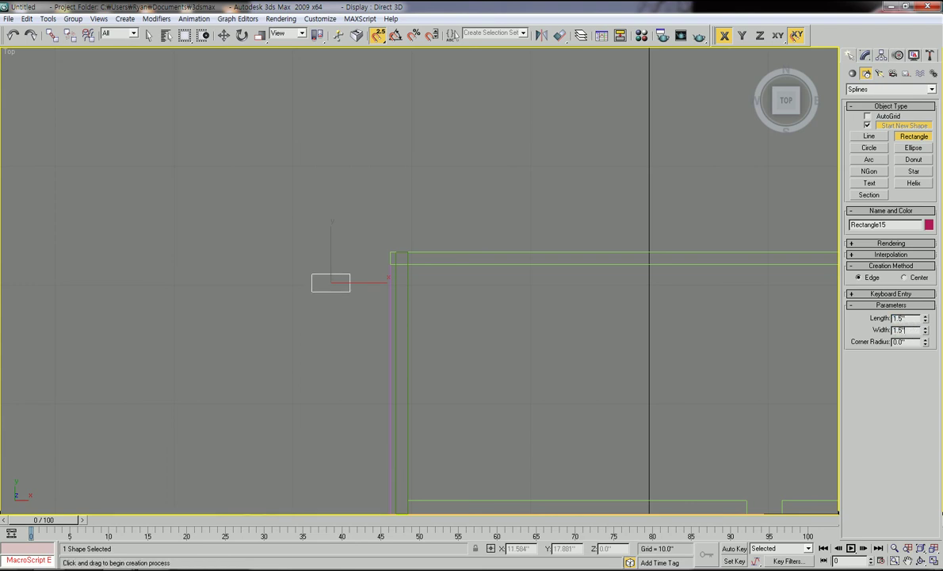
right_click(322, 259)
Step: Move the small square clear of the back panel and raise it about 2.84 inches in the left view
middle_drag(406, 262, 315, 283)
middle_drag(211, 311, 451, 272)
click(787, 107)
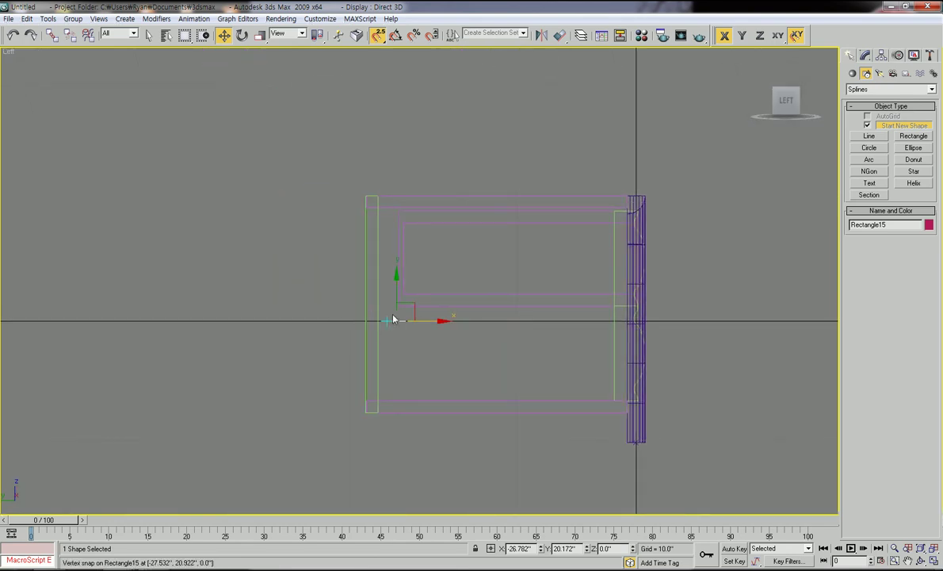
drag(431, 320, 244, 320)
click(312, 362)
scroll(313, 363, up, 2)
middle_drag(330, 372, 406, 379)
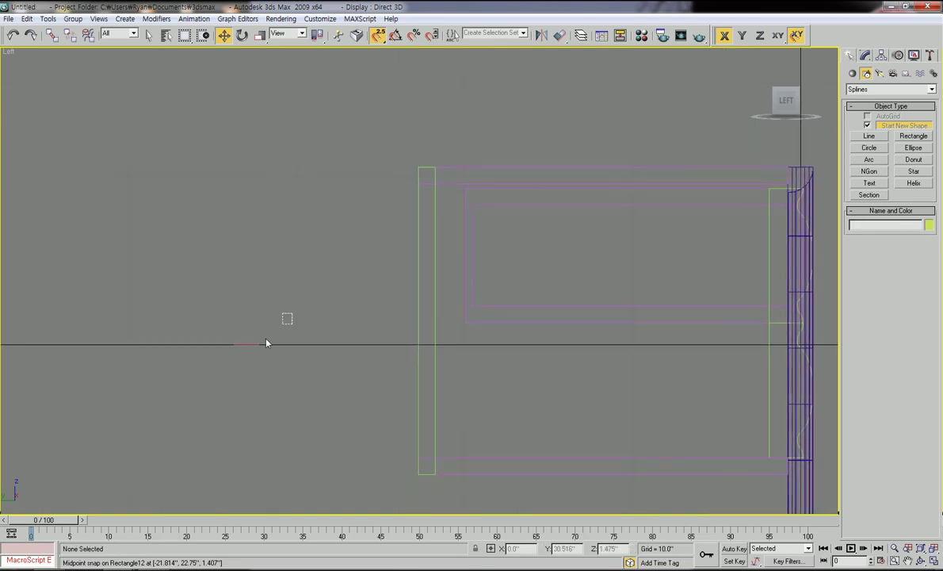
click(251, 343)
drag(263, 327, 337, 279)
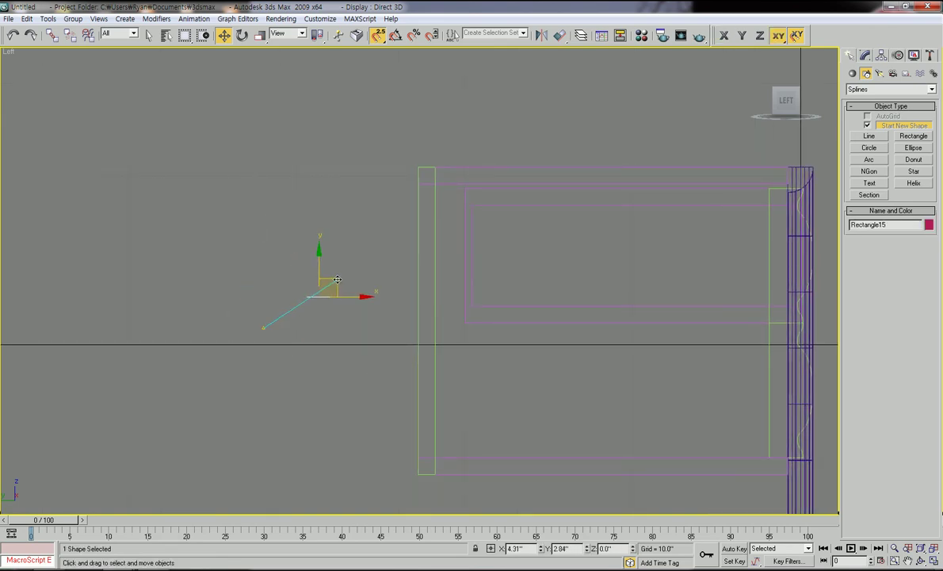
click(401, 284)
Step: Measure the full height of the front leg in the left view with a tape helper, and discard the tape
scroll(405, 293, down, 2)
scroll(428, 277, up, 2)
scroll(440, 192, down, 2)
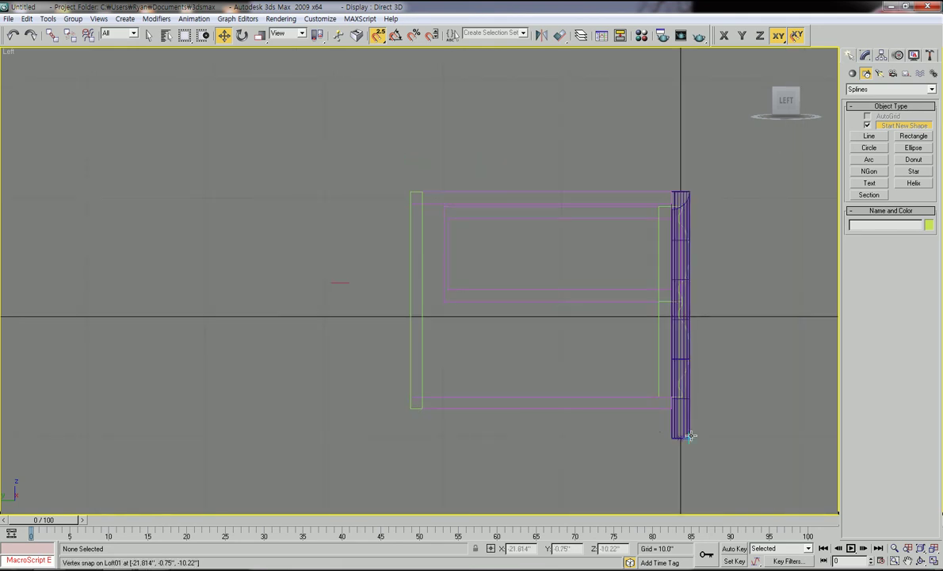
middle_drag(658, 418, 630, 390)
middle_drag(681, 369, 648, 381)
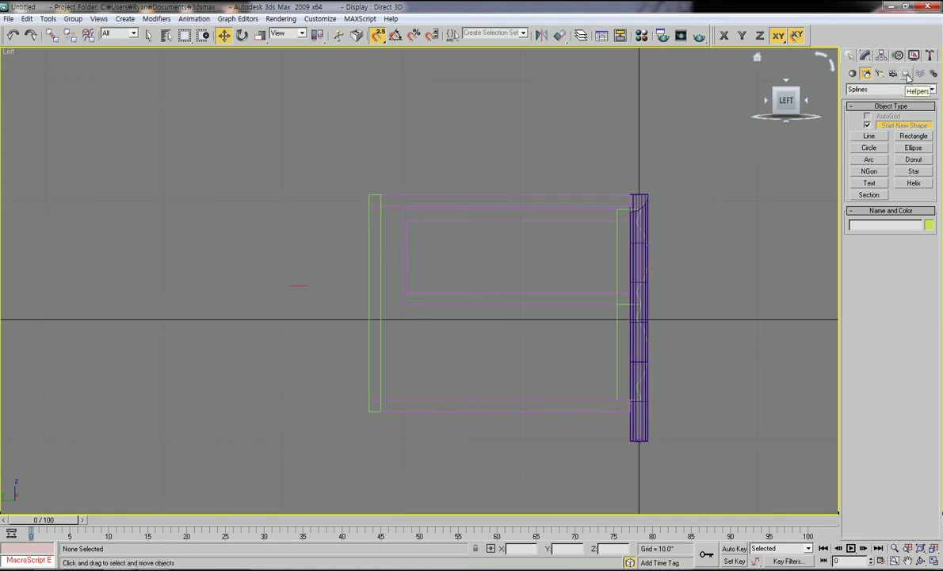
click(906, 74)
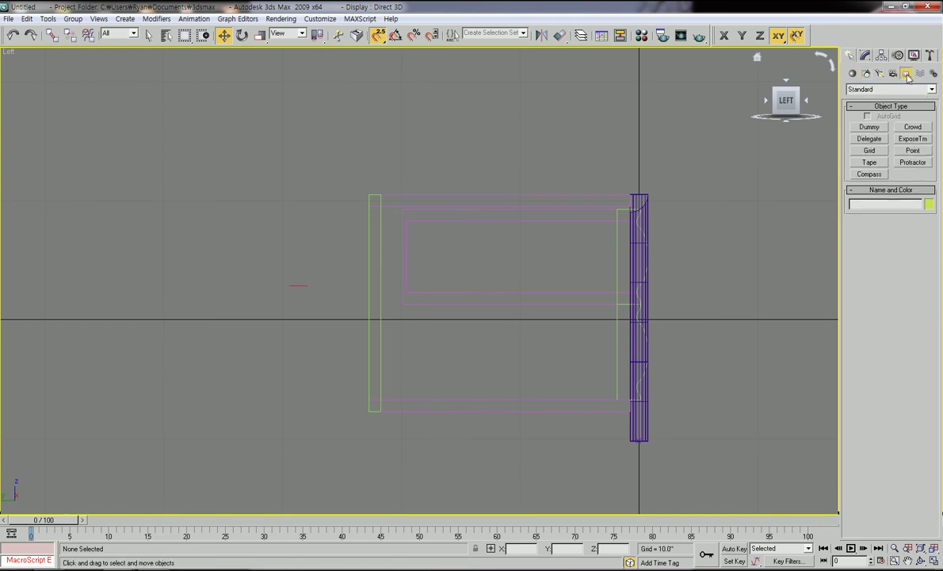
click(871, 162)
middle_drag(721, 230, 680, 224)
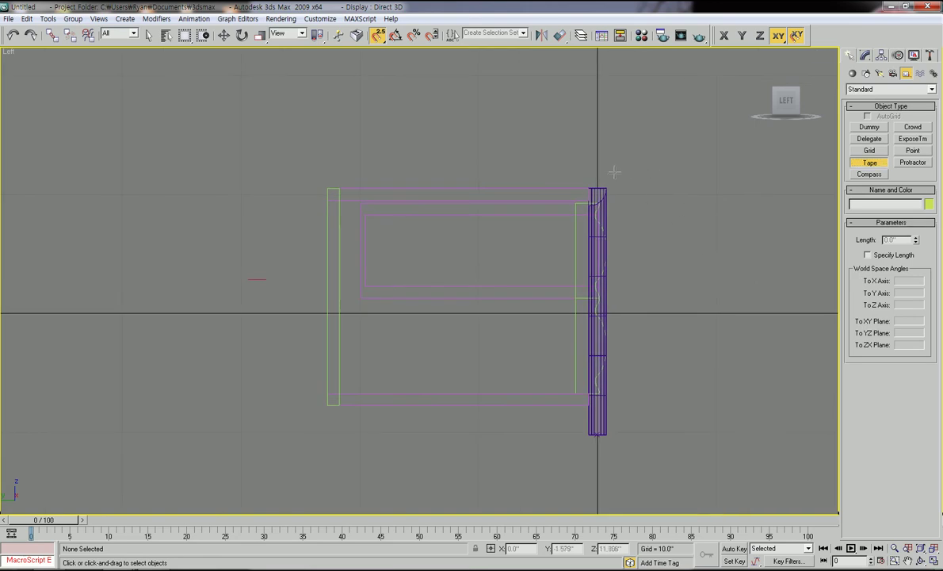
drag(608, 183, 607, 435)
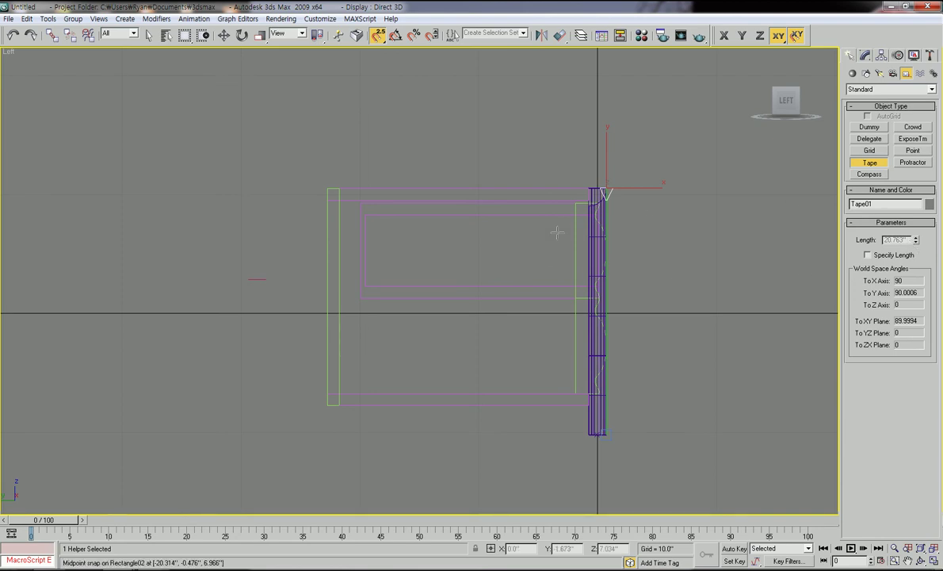
key(w)
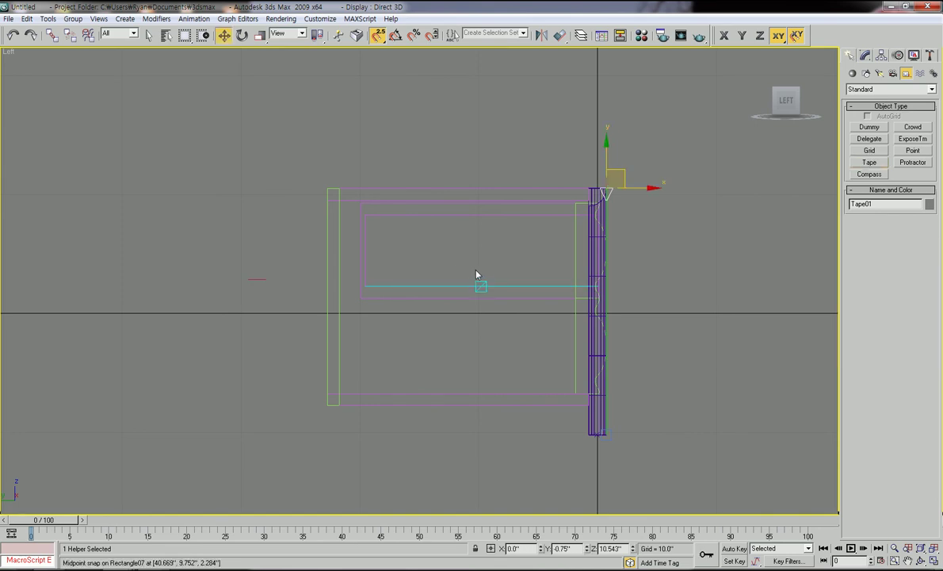
click(497, 215)
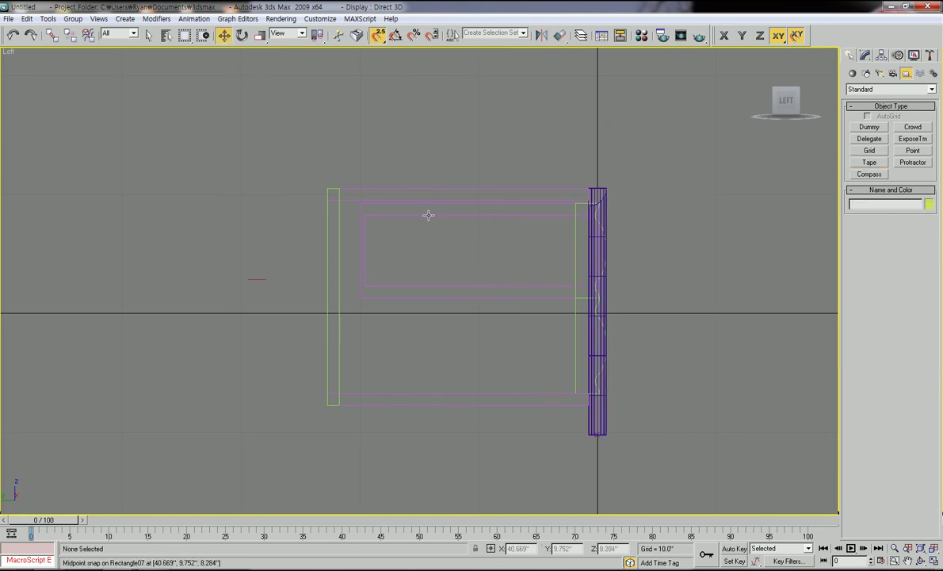
Step: Extrude the small square behind the back panel by 20 inches to form a leg
click(255, 279)
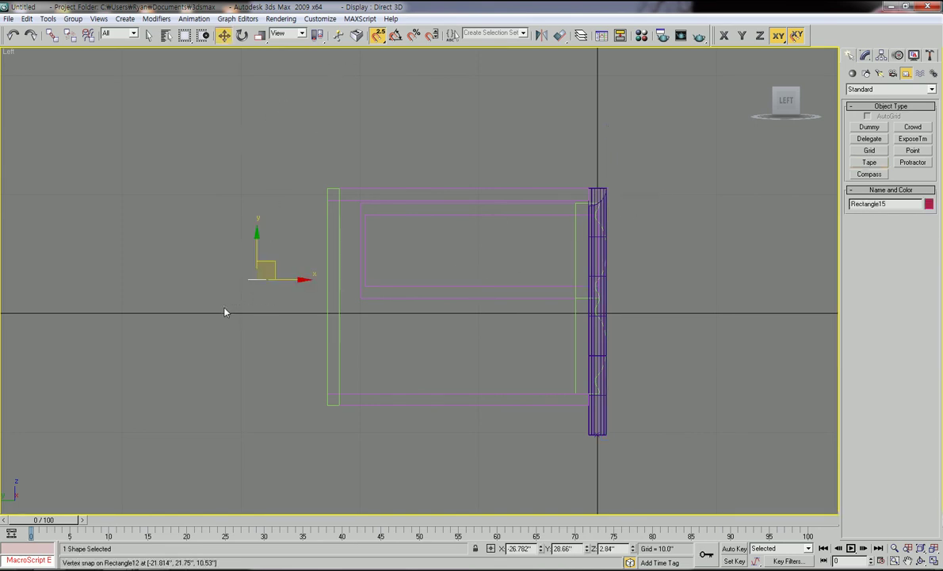
click(865, 56)
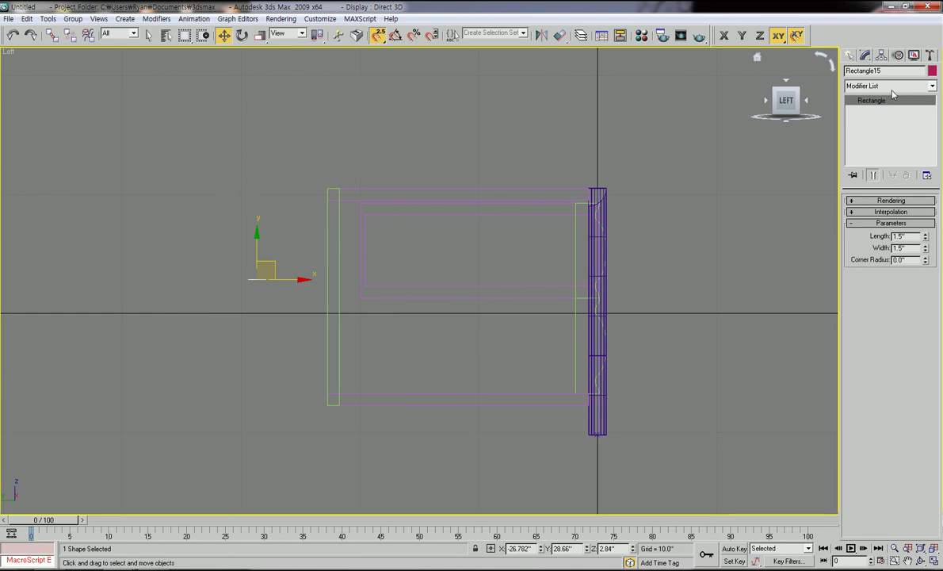
click(931, 87)
key(e)
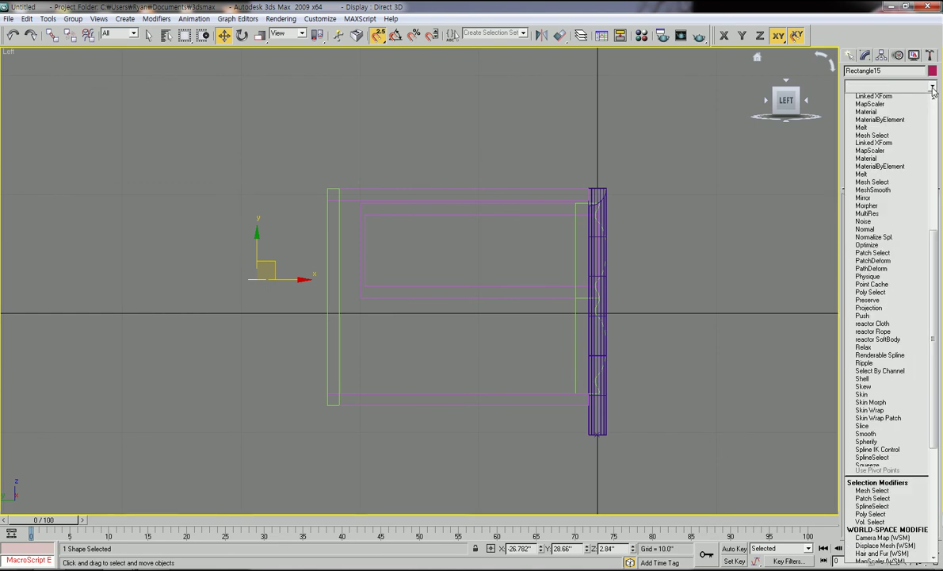
click(883, 138)
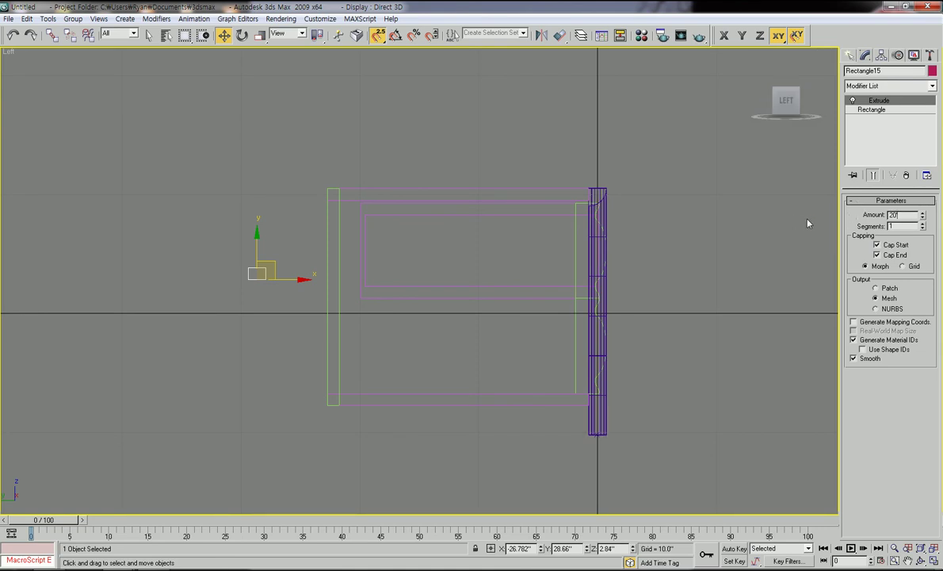
key(Return)
Step: Lower the new leg along the vertical axis, snapping its base level with the bottom of the front legs
middle_drag(433, 281, 487, 335)
scroll(451, 303, down, 2)
scroll(334, 183, up, 1)
middle_drag(368, 291, 331, 220)
scroll(331, 230, up, 2)
drag(285, 238, 292, 335)
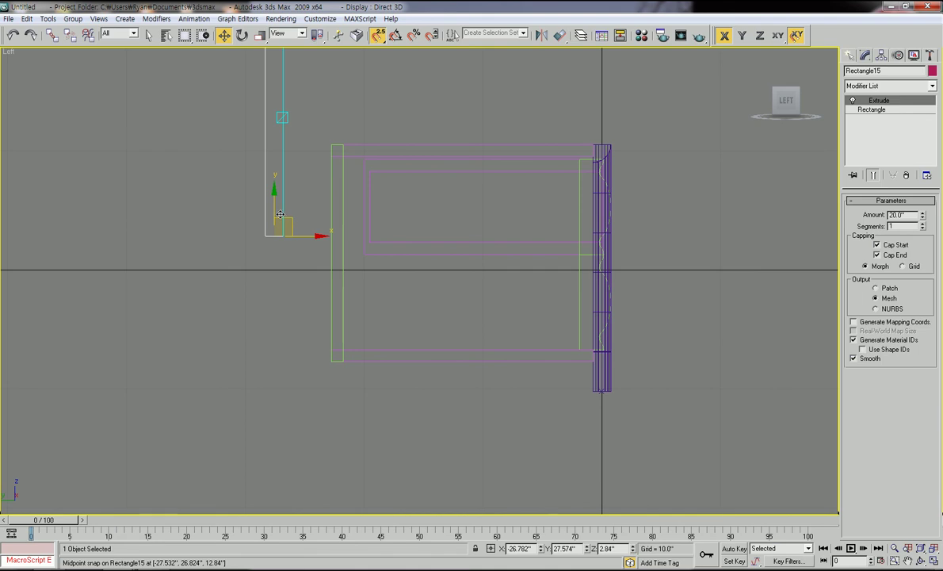
drag(272, 210, 291, 236)
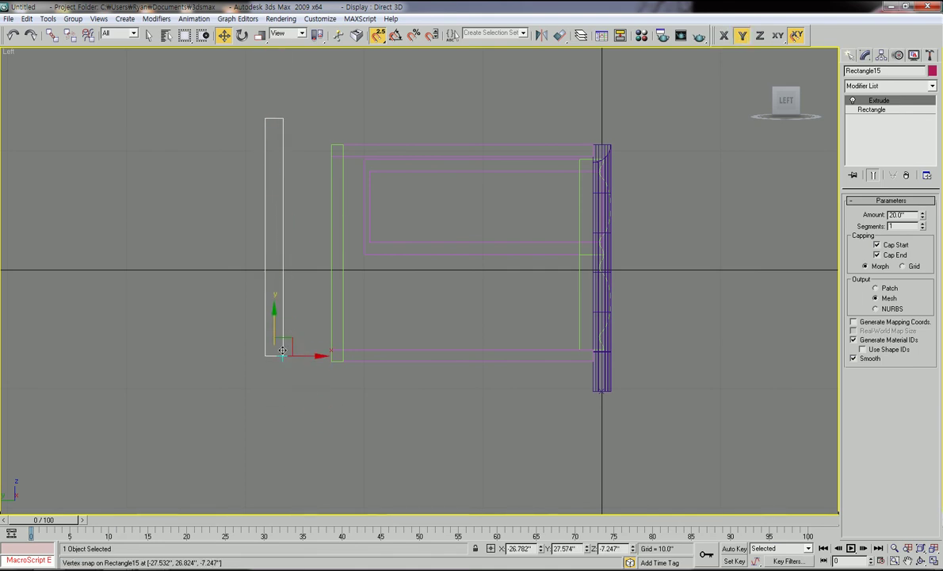
drag(278, 375, 595, 394)
middle_drag(296, 401, 330, 419)
middle_drag(327, 290, 420, 305)
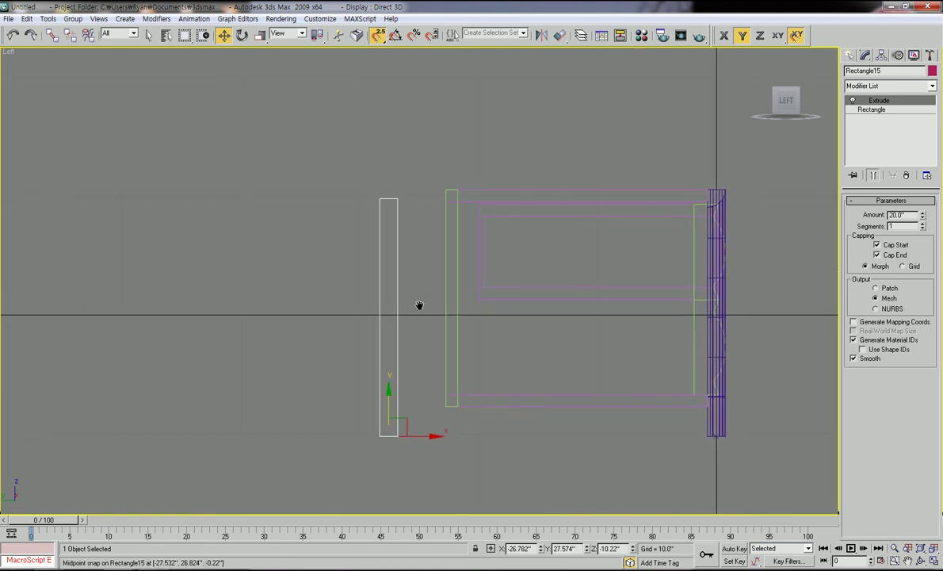
Step: Snap the leg's outer corner to the unit's rear left corner in the top view
key(t)
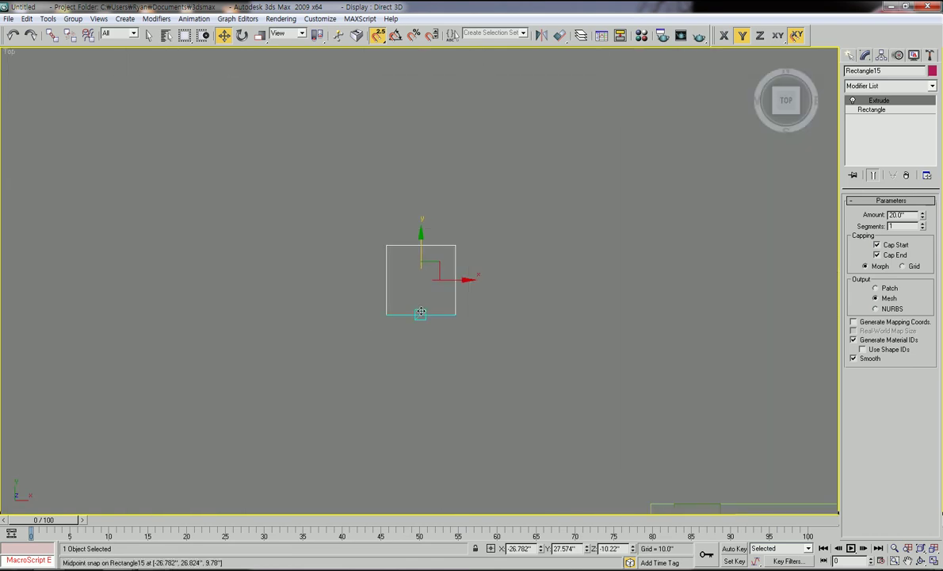
scroll(379, 270, up, 6)
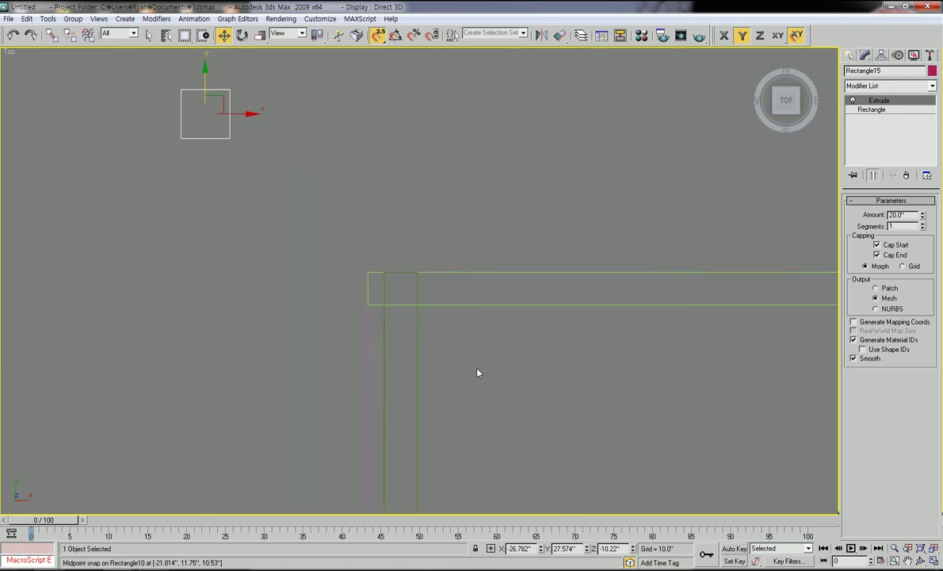
drag(245, 199, 427, 374)
key(F8)
Step: Make one copy of the rear left leg along X, placed beyond the unit's right end
scroll(429, 371, down, 3)
middle_drag(424, 369, 281, 312)
scroll(287, 313, down, 2)
middle_drag(453, 307, 214, 321)
scroll(221, 320, down, 2)
middle_drag(290, 312, 201, 338)
scroll(236, 325, up, 2)
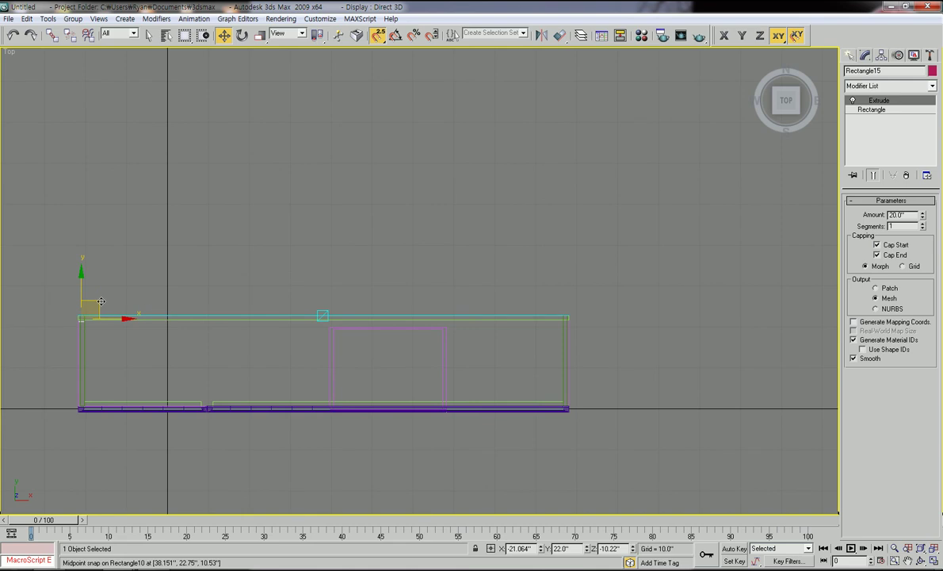
mouse_move(214, 310)
mouse_down()
mouse_move(331, 276)
mouse_move(839, 317)
mouse_up()
key(Return)
Step: Snap the copied leg along X into the unit's rear right corner
mouse_move(631, 331)
middle_down()
mouse_move(577, 297)
mouse_move(523, 333)
mouse_move(373, 322)
middle_up()
scroll(574, 317, up, 3)
scroll(380, 323, up, 2)
middle_drag(562, 326, 443, 326)
drag(612, 286, 421, 278)
Step: Examine the rear legs and their fit with the panels and front frame from several orbited angles
scroll(500, 322, down, 3)
mouse_move(499, 322)
alt+middle_down()
mouse_move(406, 331)
mouse_move(469, 263)
mouse_move(466, 321)
mouse_move(488, 324)
mouse_move(428, 342)
mouse_move(417, 357)
mouse_move(439, 367)
mouse_move(428, 370)
alt+middle_up()
click(461, 279)
key(F3)
scroll(437, 362, up, 3)
scroll(428, 370, down, 2)
scroll(598, 383, down, 3)
alt+middle_drag(598, 384, 512, 366)
middle_drag(334, 405, 443, 405)
alt+middle_drag(366, 395, 445, 401)
middle_drag(276, 416, 476, 351)
scroll(477, 353, up, 4)
middle_drag(475, 287, 464, 182)
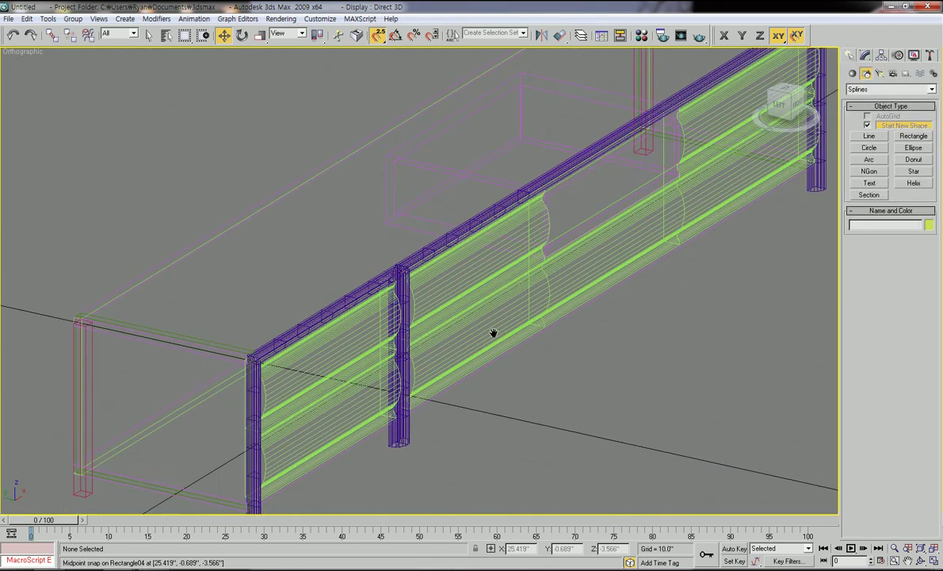
alt+middle_drag(493, 330, 470, 299)
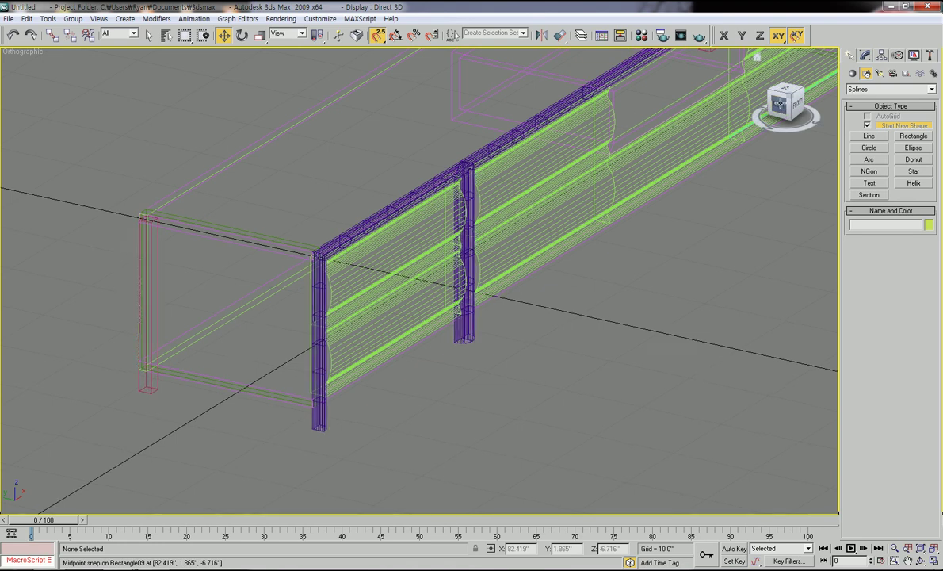
Step: Draw a rectangle 3 inches long and 1 inch wide in front of the front frame in the left view
click(776, 106)
middle_drag(584, 333, 514, 313)
click(913, 136)
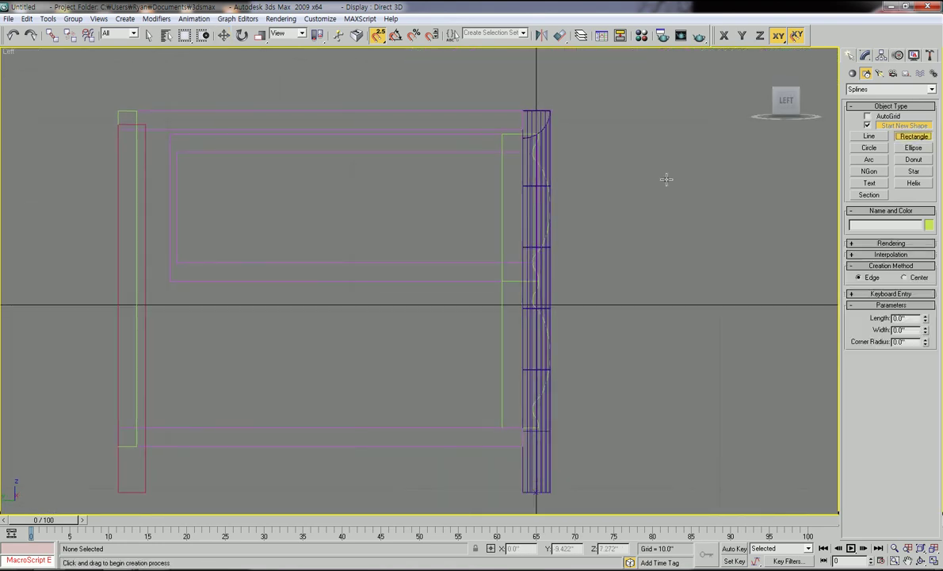
drag(578, 190, 586, 227)
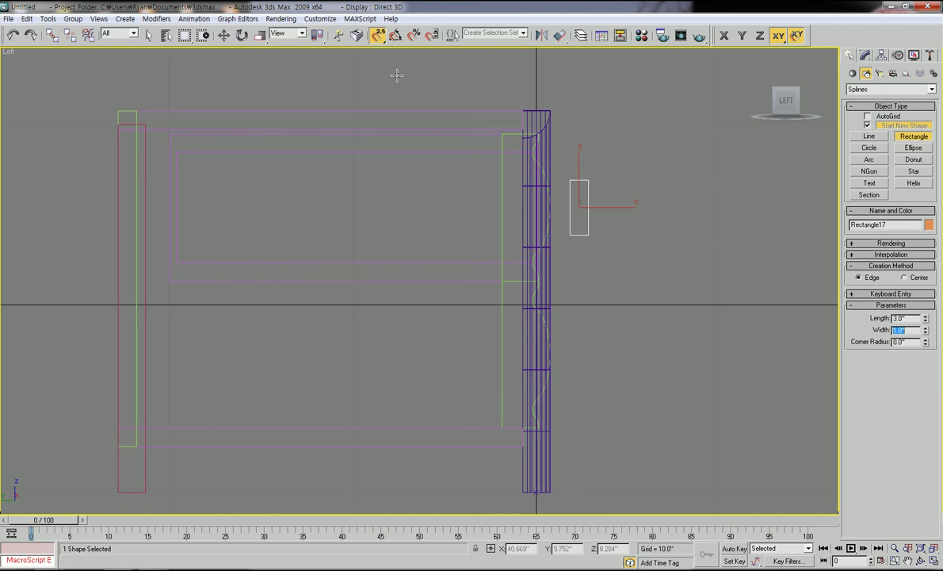
middle_drag(611, 225, 547, 279)
scroll(532, 243, up, 2)
scroll(546, 278, down, 2)
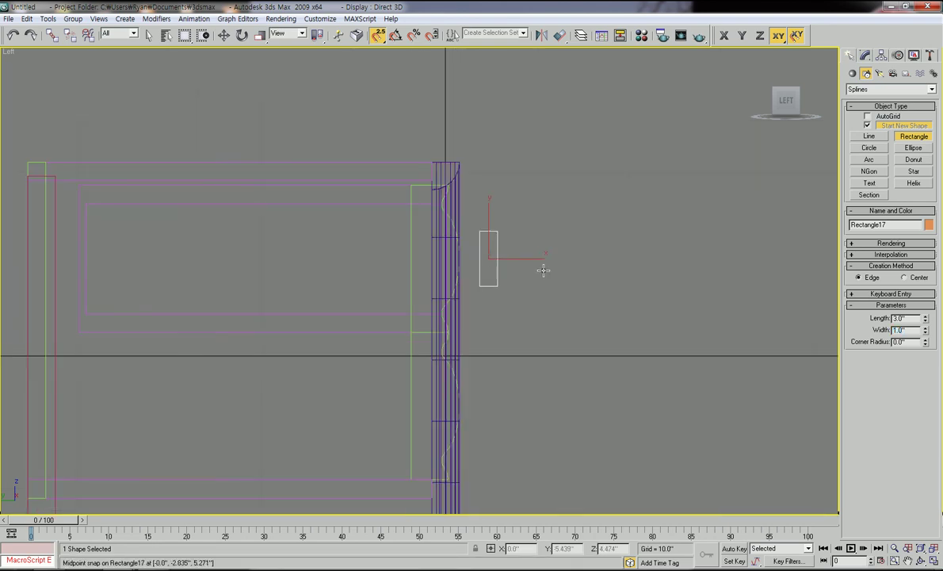
Step: Move the 3 by 1 inch rectangle along X in the top view to about -3.09 inches, in front of the left front panel
key(t)
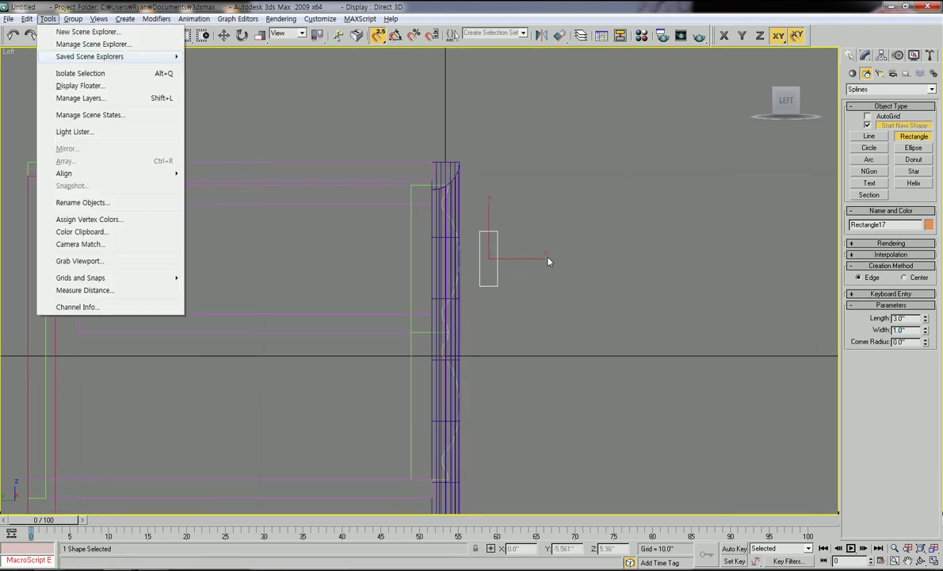
click(546, 262)
key(t)
key(z)
scroll(538, 261, down, 8)
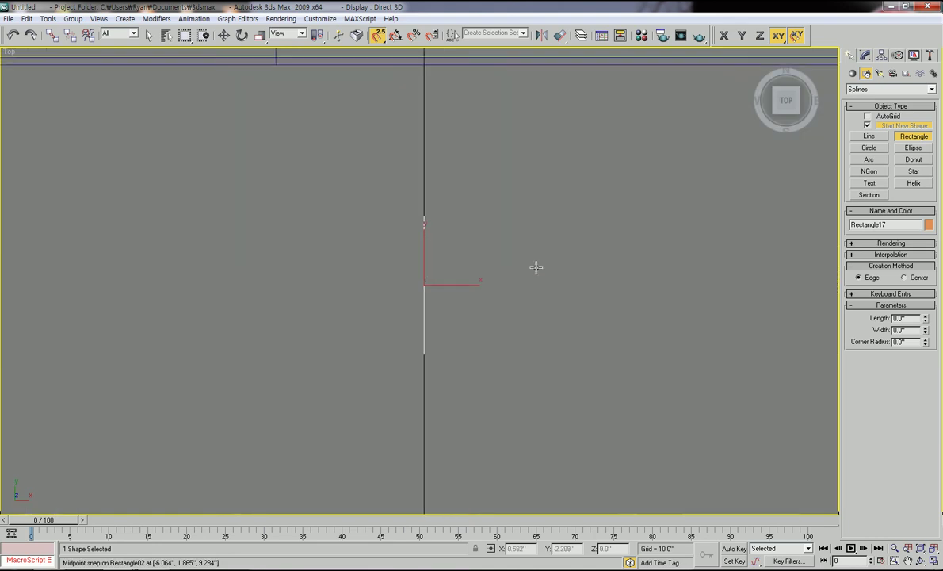
middle_drag(472, 291, 472, 373)
scroll(468, 366, up, 2)
scroll(463, 358, down, 2)
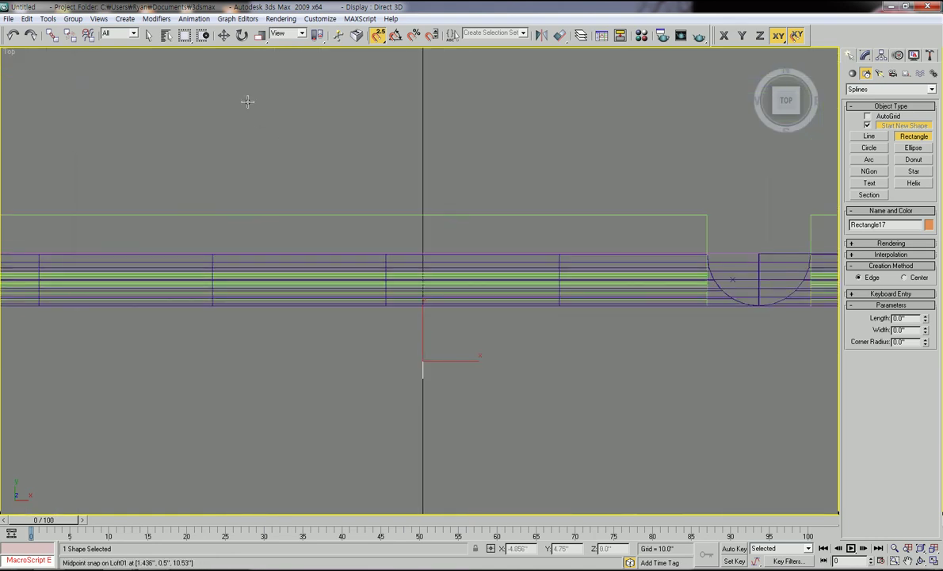
click(224, 36)
drag(454, 359, 347, 364)
middle_drag(344, 372, 465, 365)
scroll(456, 368, down, 2)
click(404, 395)
scroll(412, 388, up, 3)
middle_drag(418, 384, 431, 366)
drag(536, 395, 438, 345)
middle_drag(503, 377, 468, 398)
scroll(529, 385, up, 2)
scroll(529, 386, down, 2)
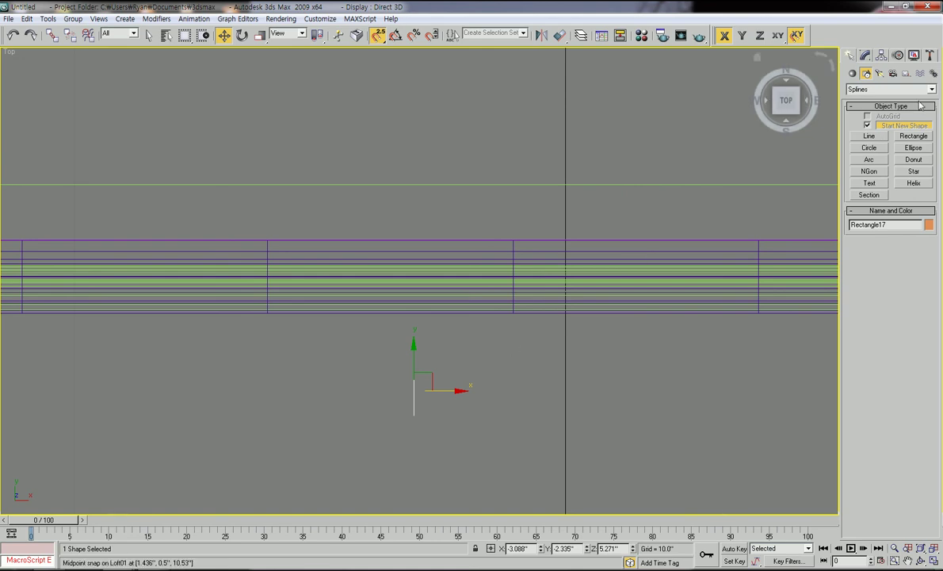
Step: Extrude the 3 by 1 inch rectangle by 0.5 inches
click(865, 55)
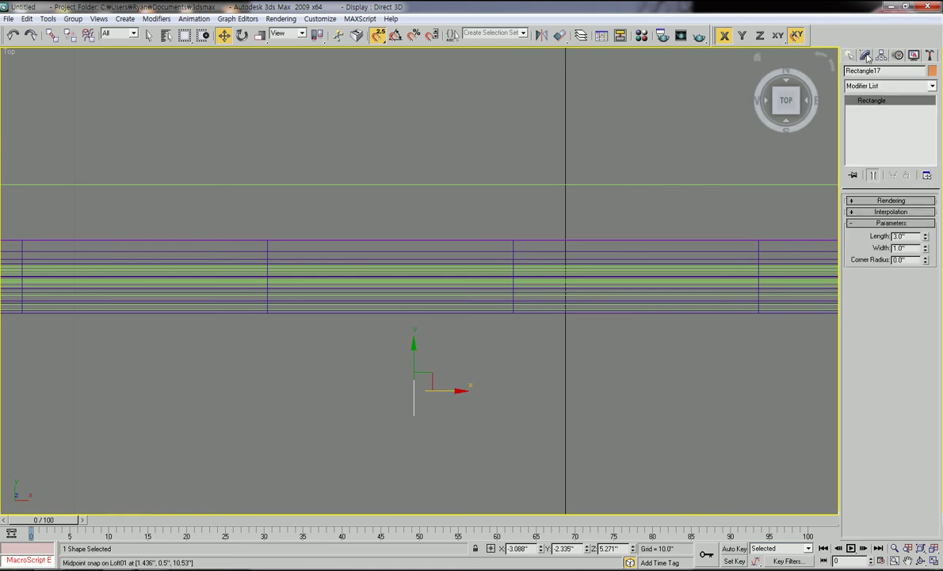
click(932, 86)
key(e)
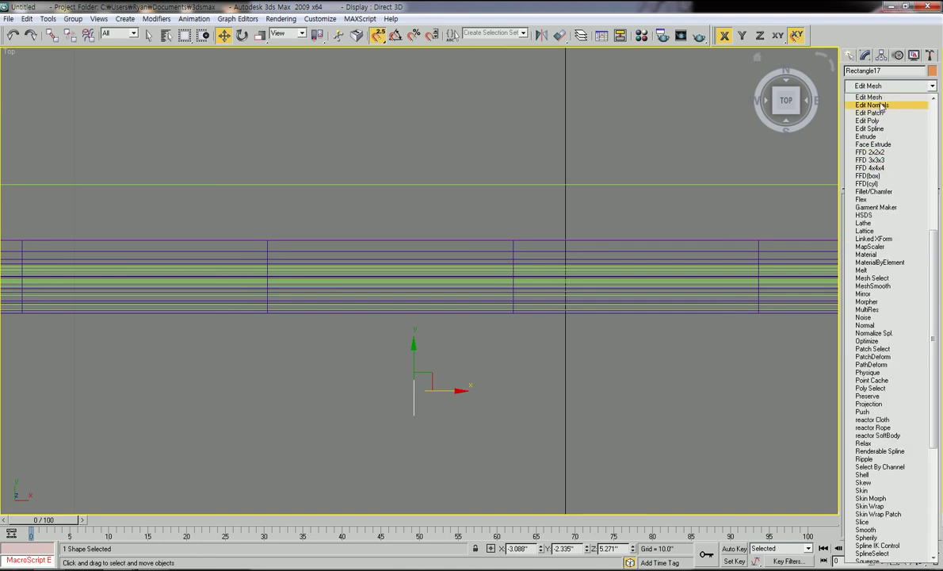
click(866, 136)
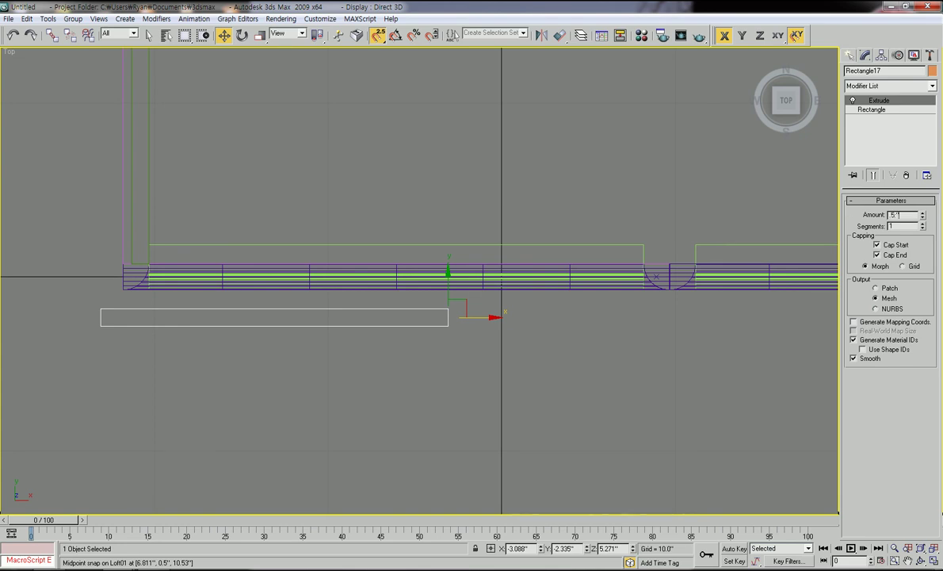
key(Return)
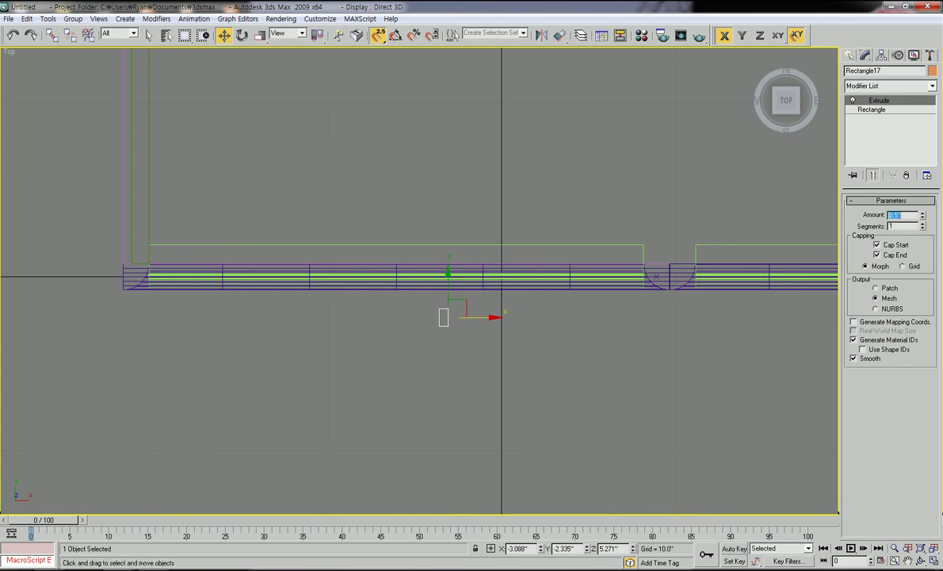
Step: Examine the small extruded block against the front frame and moulded panels in an orbited shaded view
alt+middle_drag(651, 174, 442, 332)
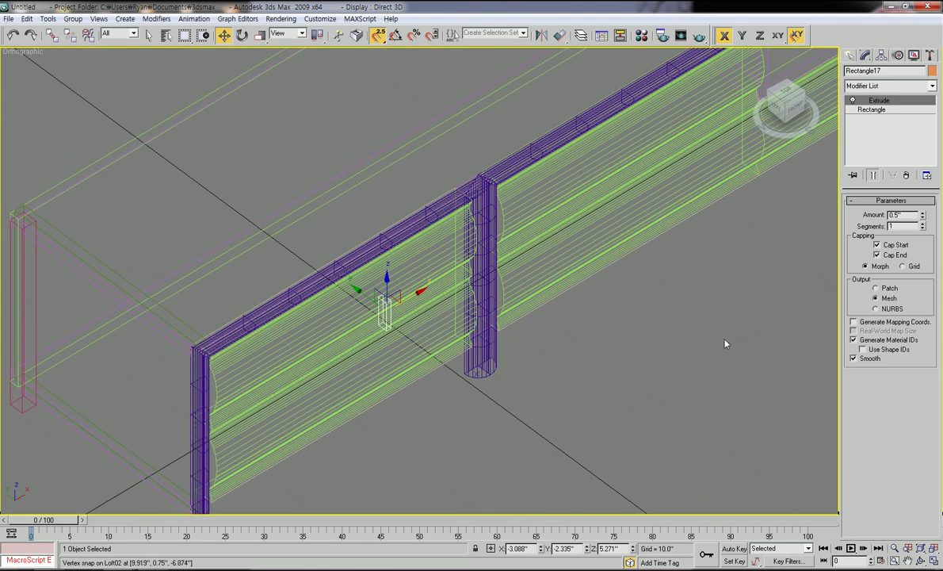
click(698, 336)
middle_drag(576, 356, 606, 380)
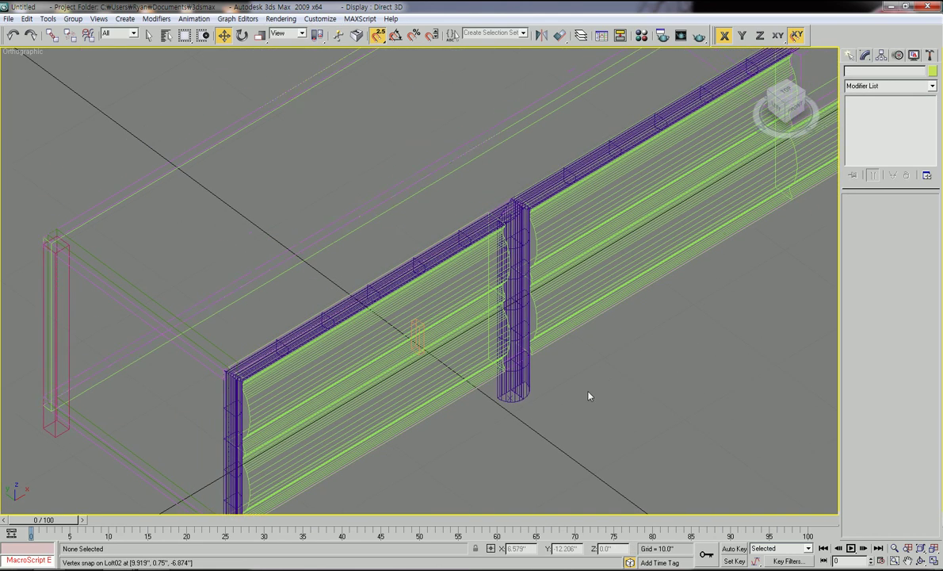
key(F3)
middle_drag(467, 414, 505, 425)
click(458, 332)
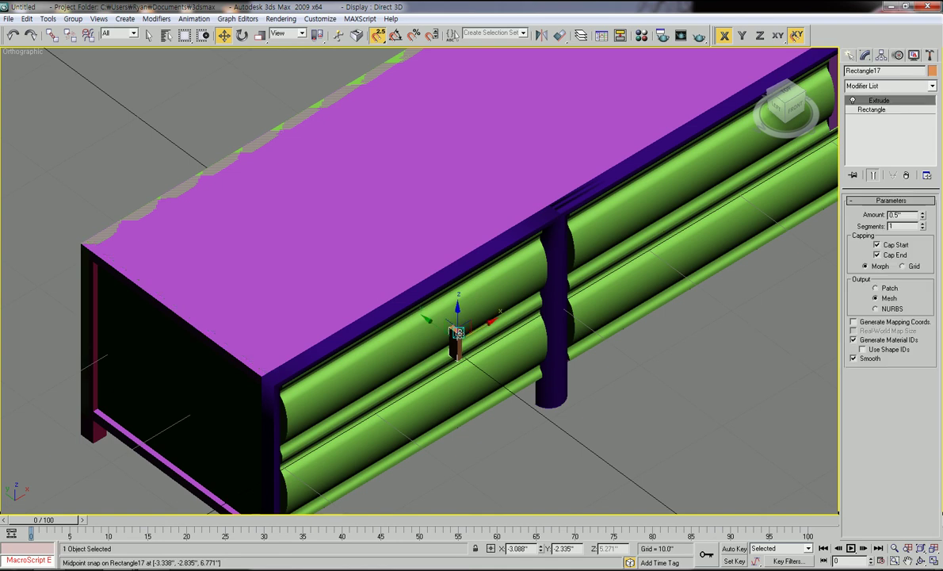
click(499, 448)
scroll(498, 448, up, 2)
click(478, 366)
scroll(528, 371, down, 2)
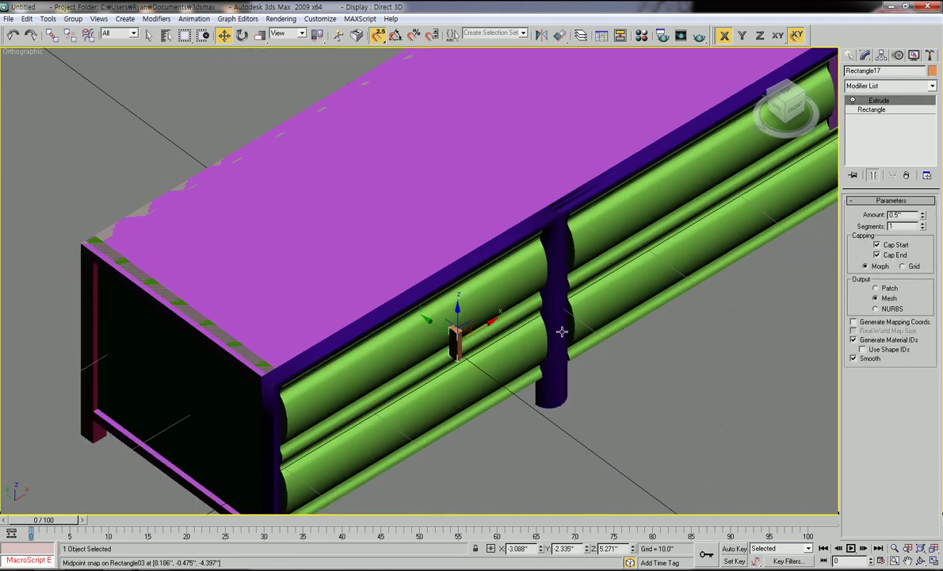
middle_drag(661, 283, 578, 299)
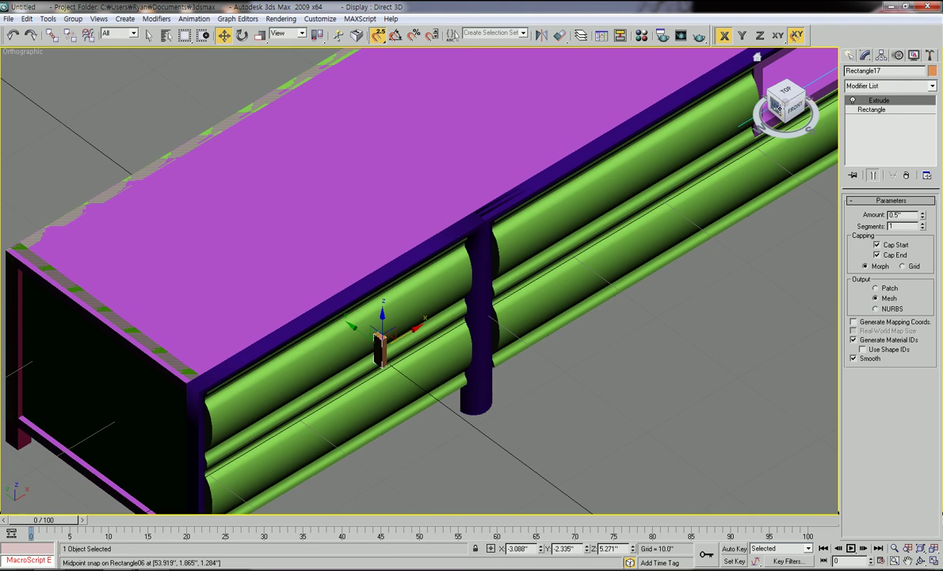
Step: Move the small extruded block in the left wireframe view to Y about -0.25 inches, snapping its front edge flush with the front frame's outer face
click(779, 107)
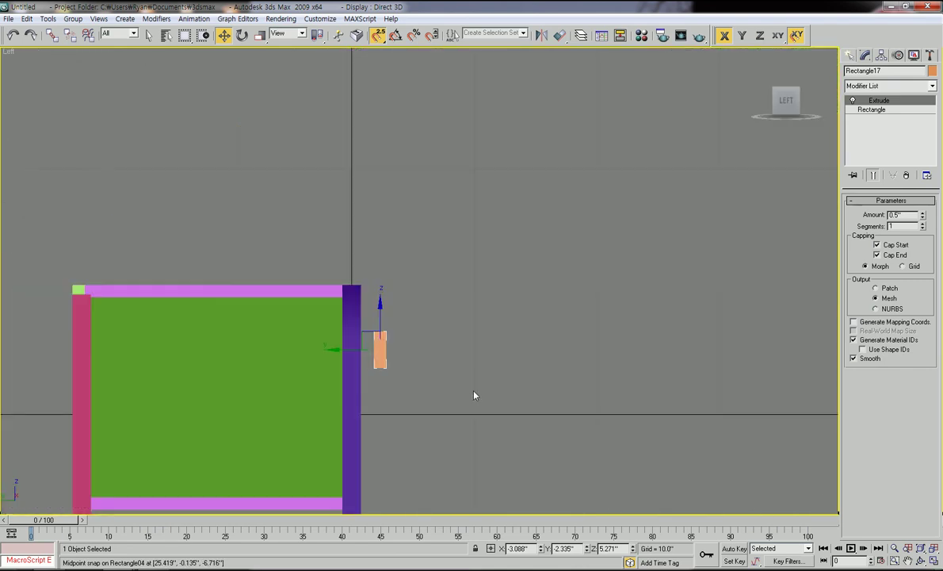
middle_drag(474, 395, 514, 334)
key(F3)
middle_drag(455, 347, 534, 335)
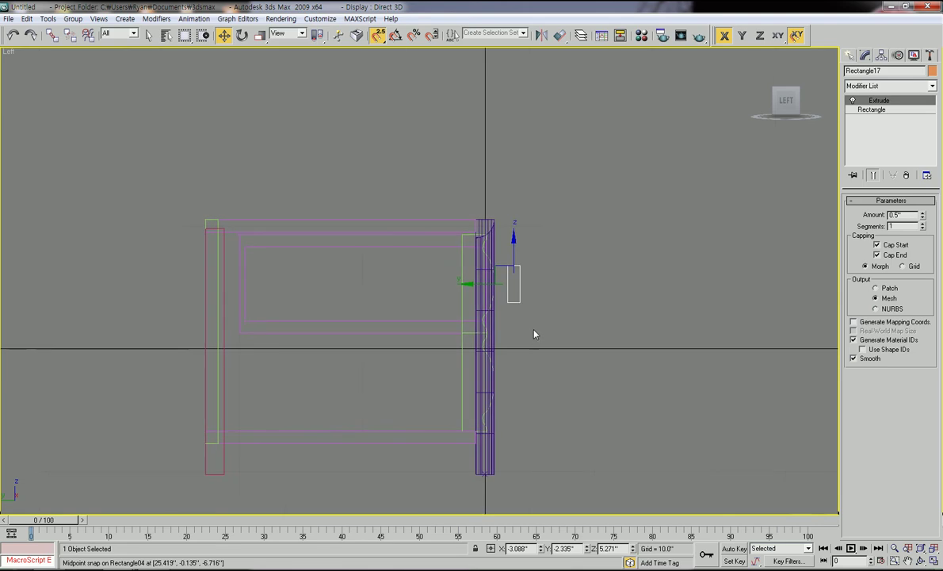
scroll(534, 334, up, 2)
drag(583, 309, 604, 310)
scroll(571, 337, up, 3)
middle_drag(545, 351, 509, 243)
middle_drag(587, 336, 525, 336)
mouse_move(610, 234)
mouse_down()
mouse_move(571, 233)
mouse_move(621, 234)
mouse_up()
click(778, 37)
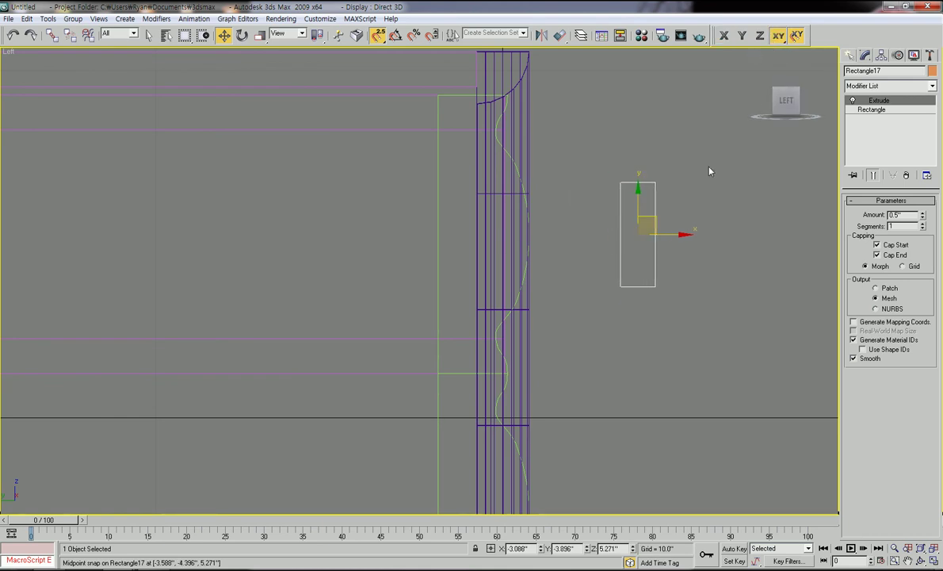
drag(621, 236, 547, 235)
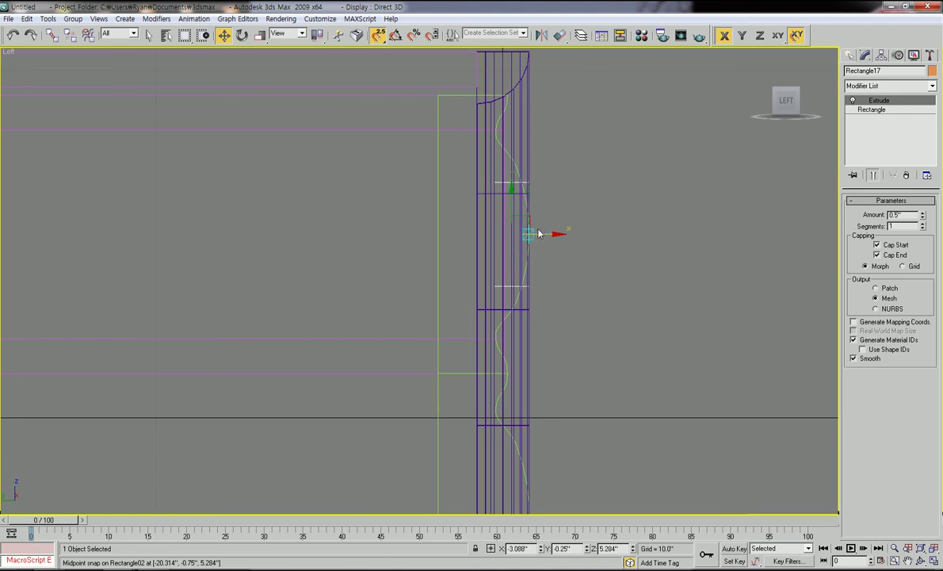